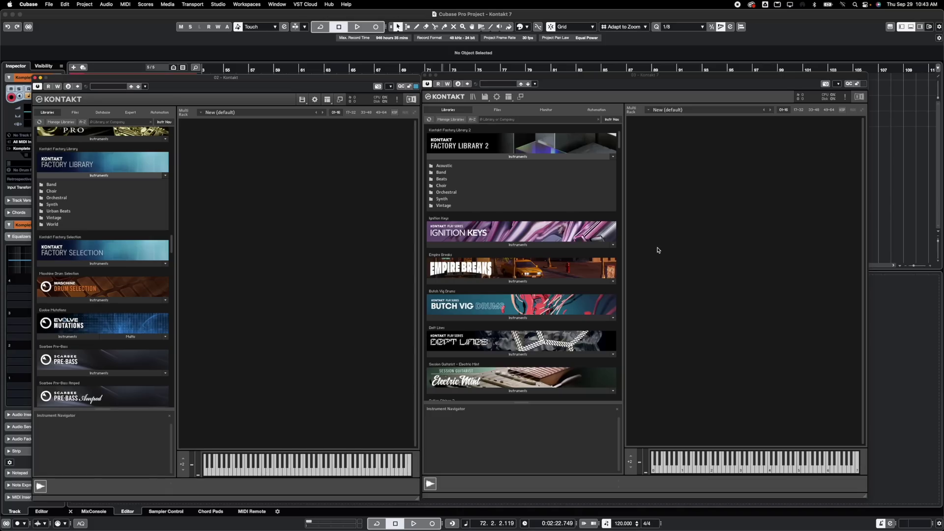
# Show the Kontakt 7 library browser in a larger window, then return to the libraries list.
pyautogui.click(473, 97)
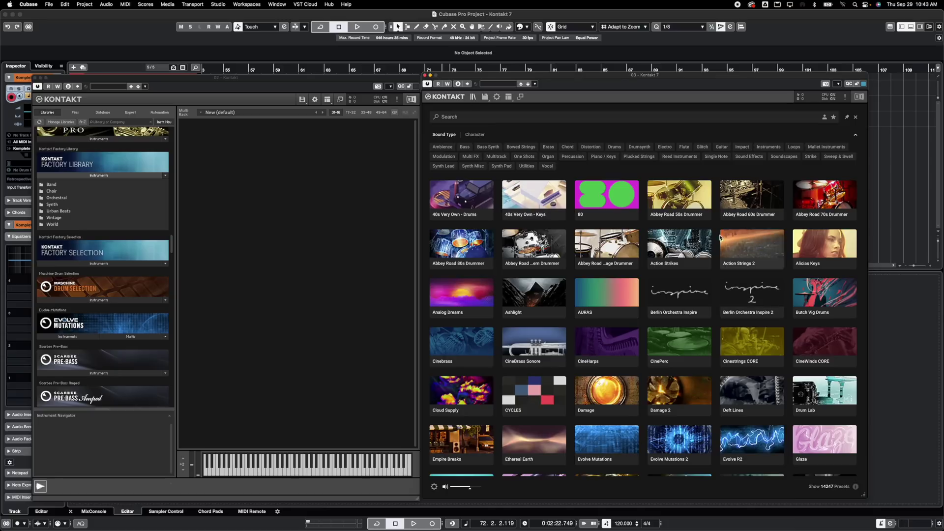
pyautogui.moveTo(603, 77); pyautogui.dragTo(453, 39)
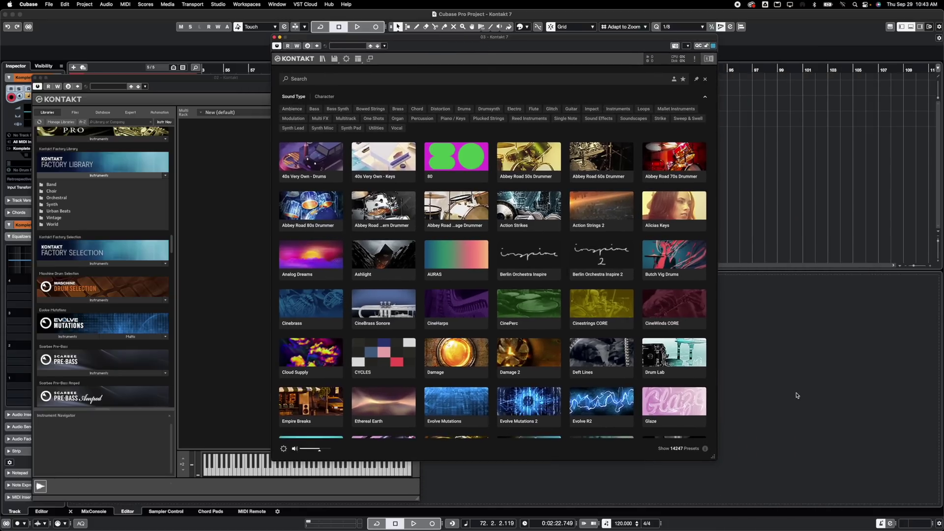
pyautogui.moveTo(713, 459); pyautogui.dragTo(893, 483)
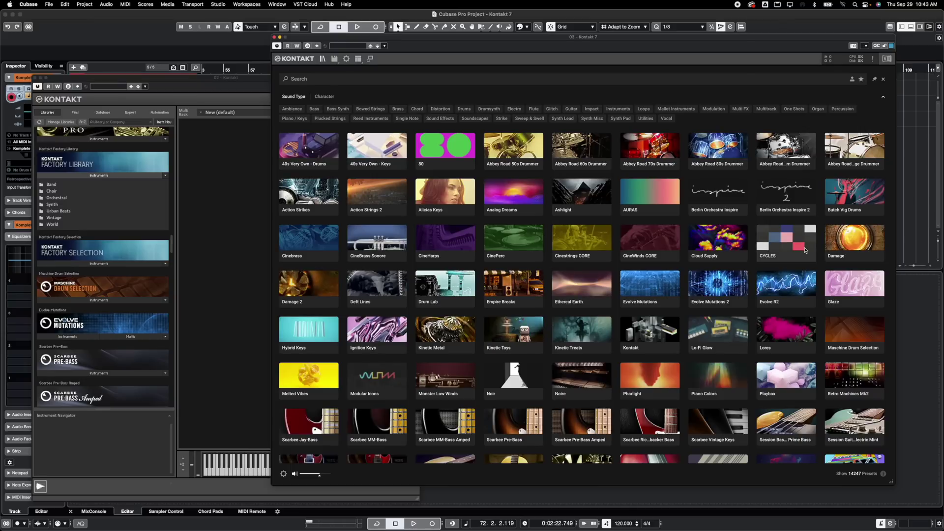
pyautogui.click(884, 80)
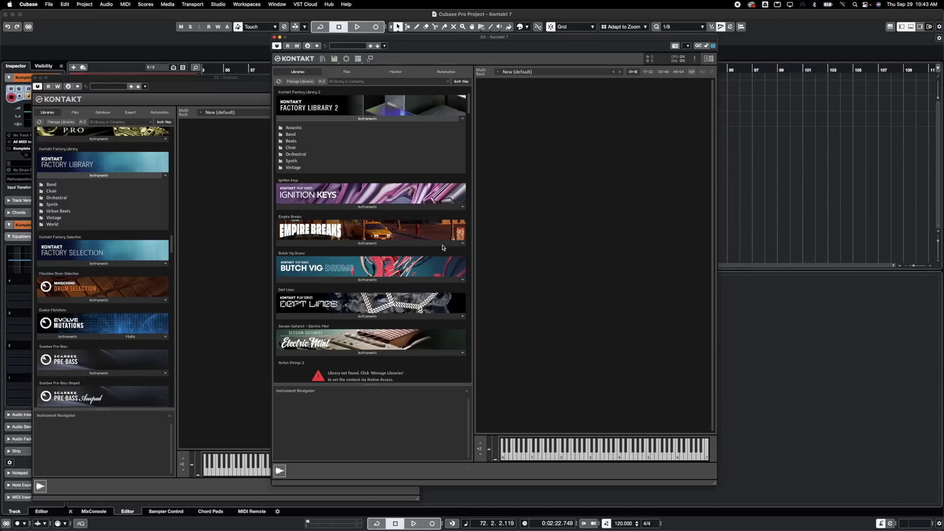
# Load Bansuri.nki from Factory Library 2 > Acoustic > 1 - Flutes.
pyautogui.scroll(3, 393, 223)
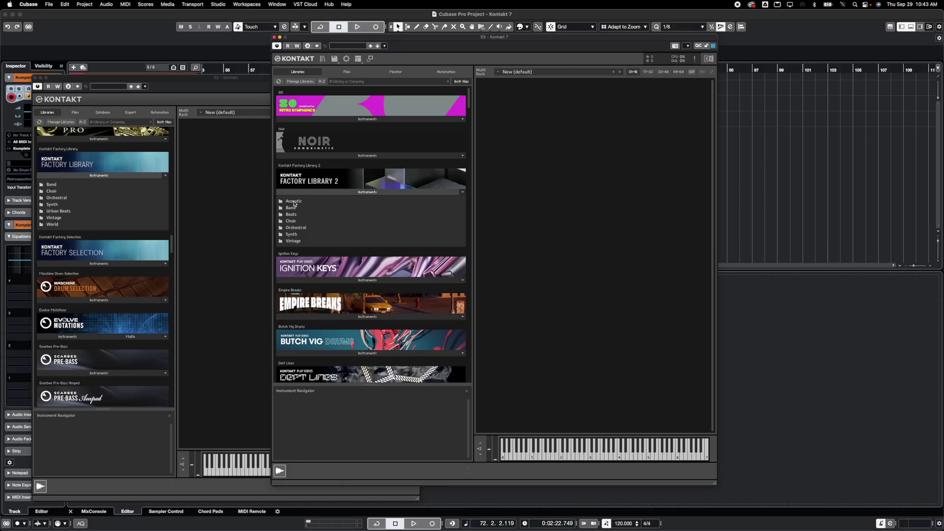
pyautogui.click(295, 201)
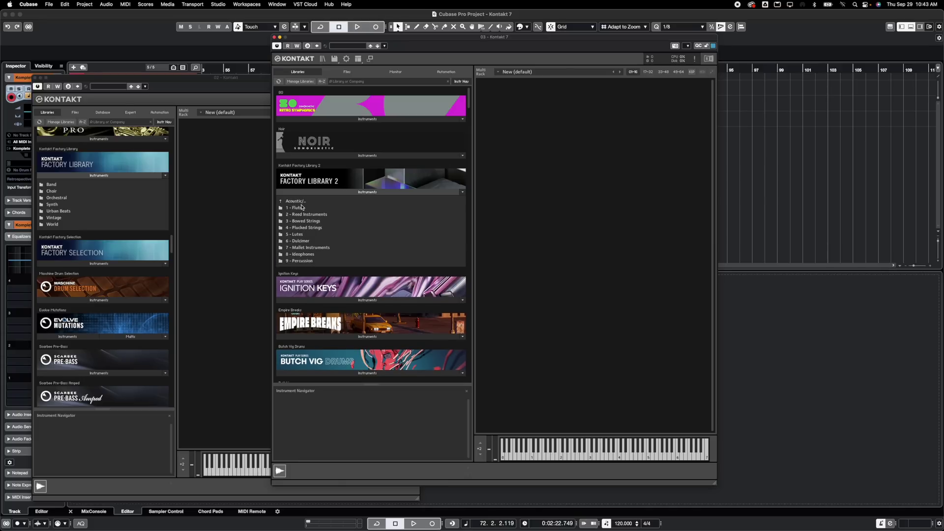
pyautogui.click(298, 207)
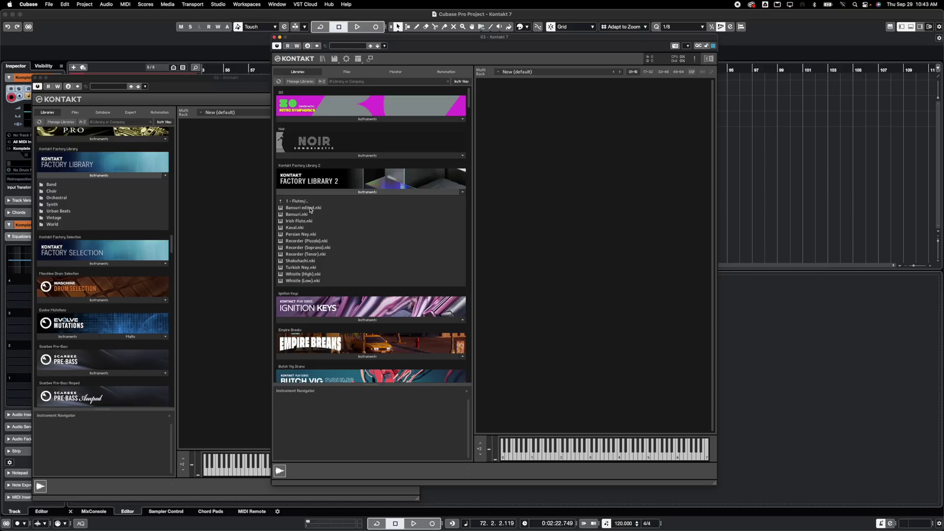
pyautogui.click(303, 215)
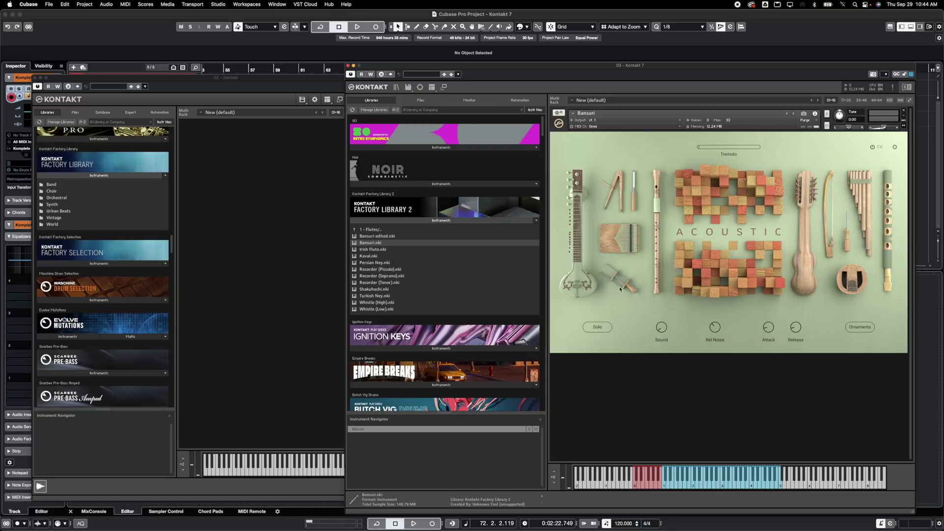
# Load Ignition Keys.nki, collapse to instrument-only view, and bring up the library browser tiles.
pyautogui.moveTo(544, 65)
pyautogui.mouseDown()
pyautogui.moveTo(571, 70)
pyautogui.moveTo(559, 63)
pyautogui.mouseUp()
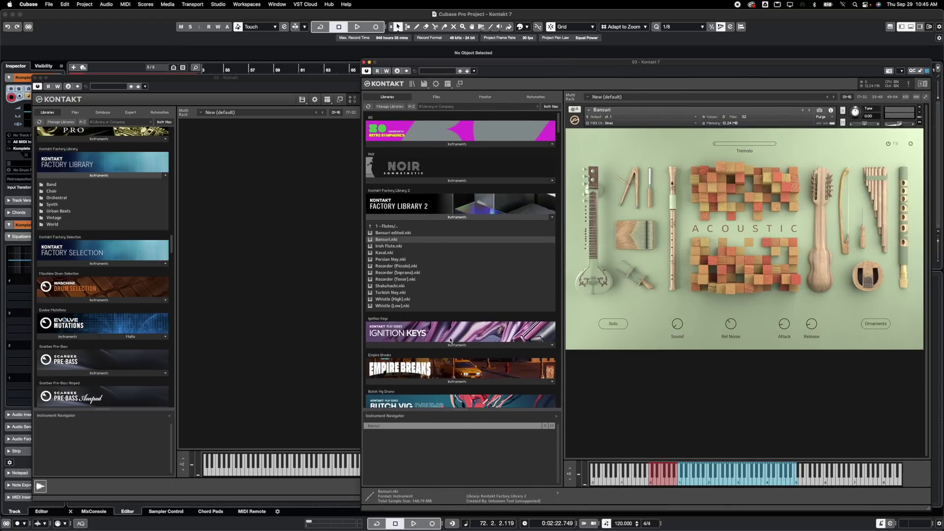
pyautogui.scroll(-3, 450, 339)
pyautogui.click(457, 311)
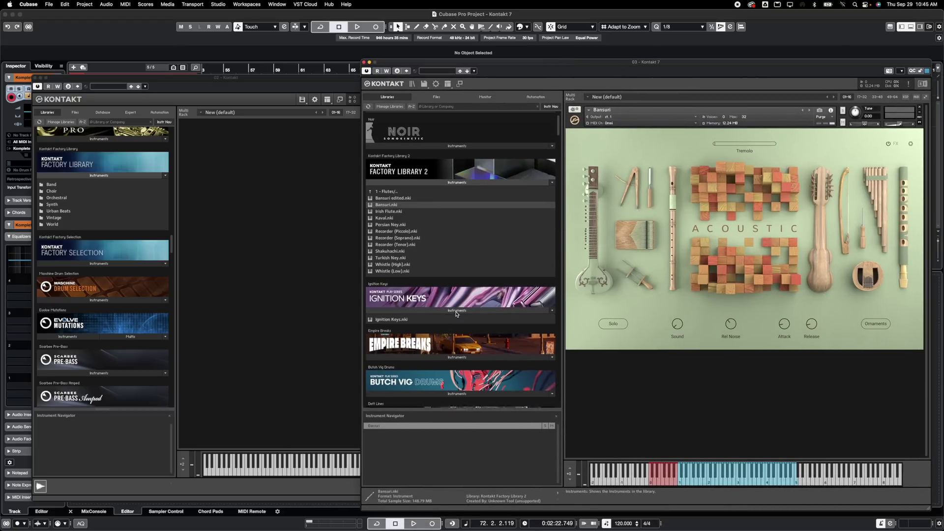
pyautogui.doubleClick(394, 320)
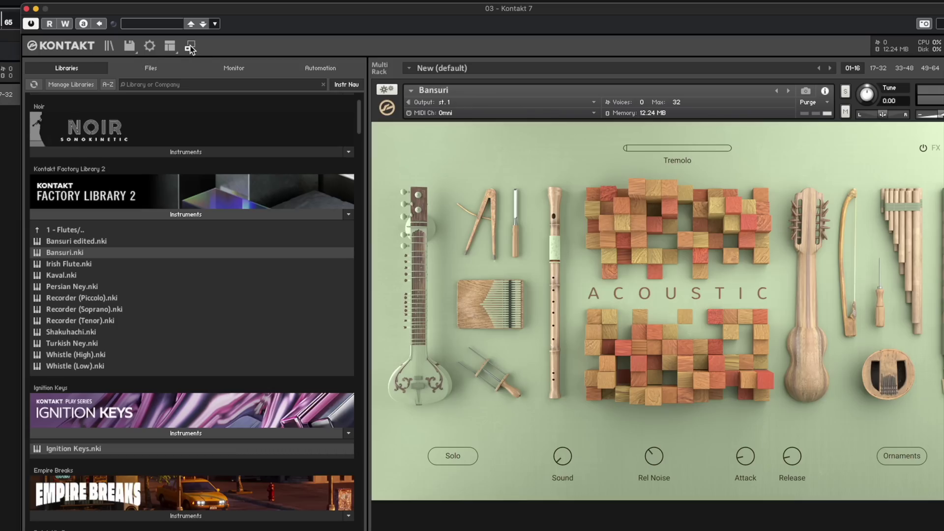
pyautogui.click(191, 47)
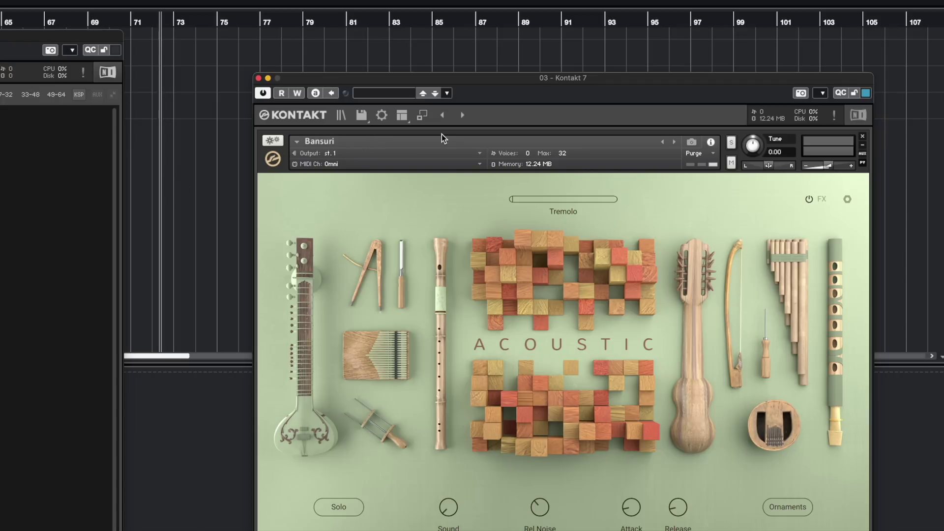
pyautogui.click(341, 115)
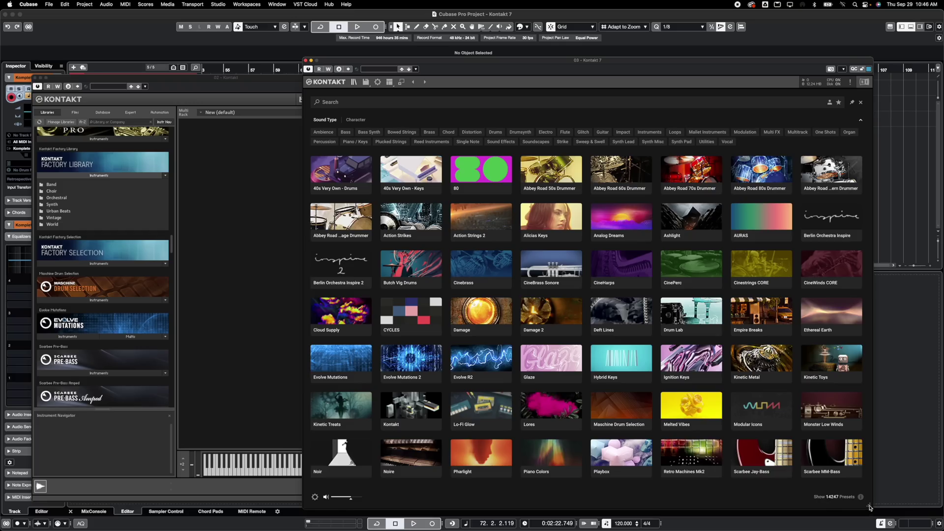
# Enlarge the browser and load Balafon from the Kontakt library's Acoustic bank.
pyautogui.moveTo(869, 507); pyautogui.dragTo(939, 526)
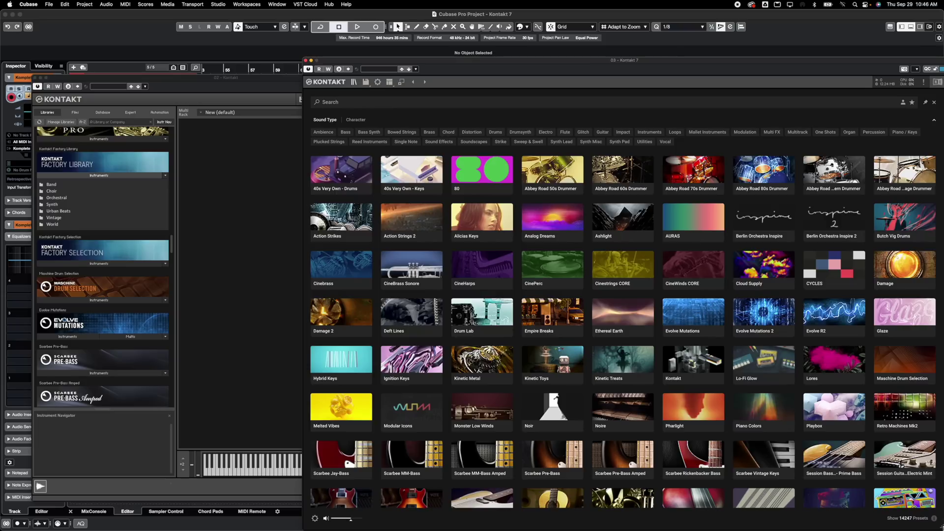
pyautogui.moveTo(580, 64); pyautogui.dragTo(556, 44)
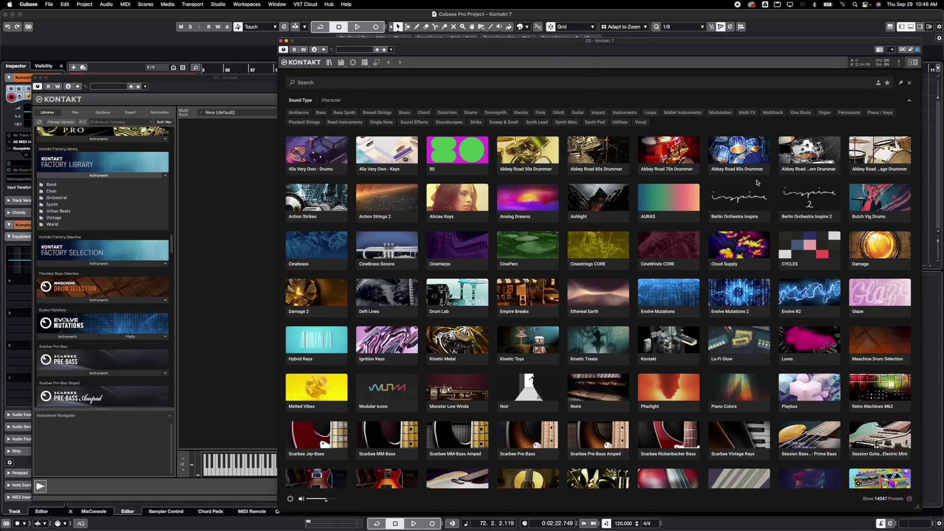
pyautogui.click(679, 341)
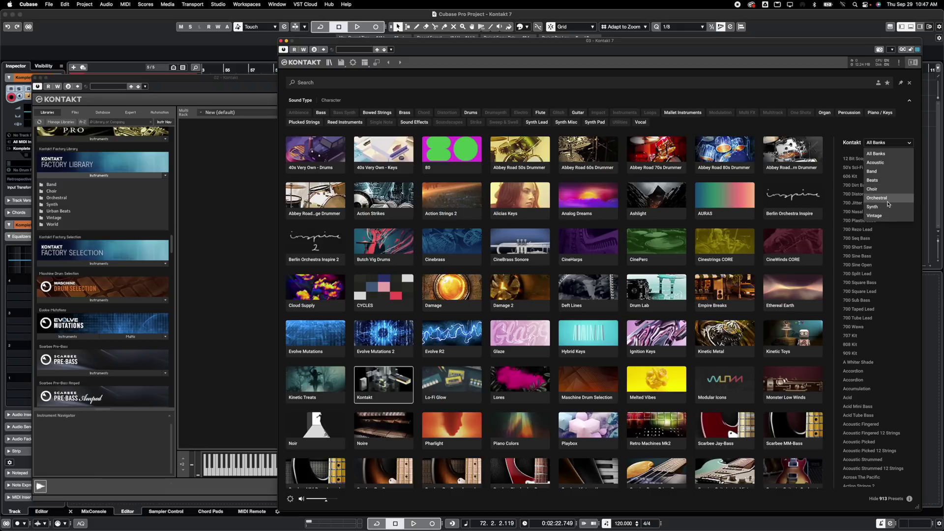
pyautogui.click(875, 162)
pyautogui.click(865, 180)
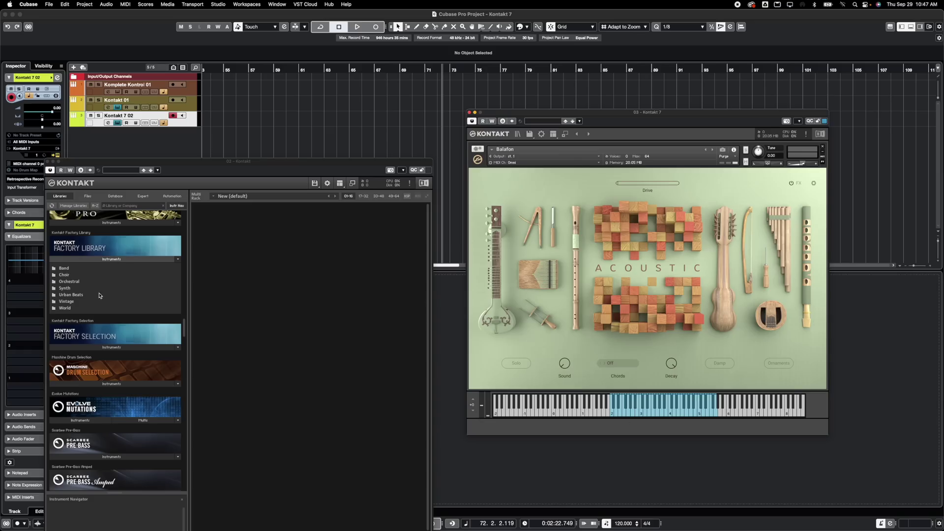
# Reopen the library browser, expand it to fill the screen and pin it open.
pyautogui.click(518, 136)
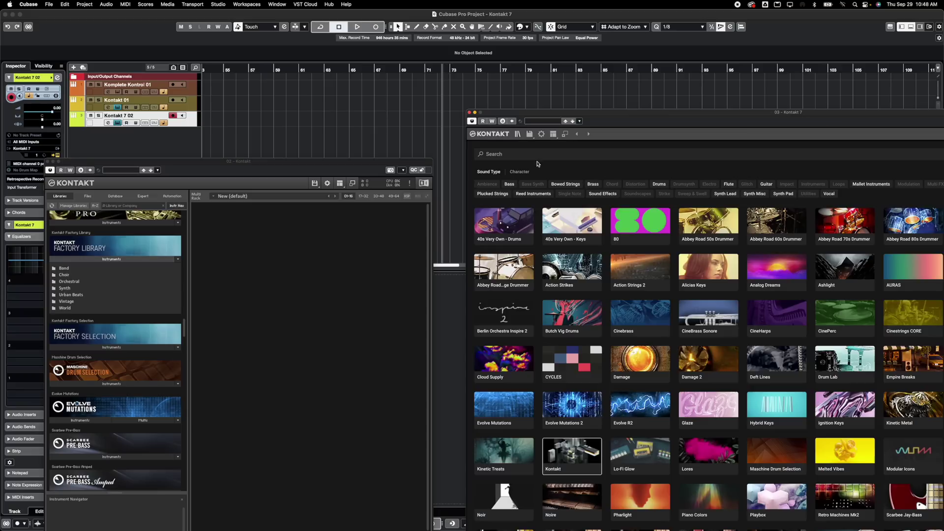
pyautogui.doubleClick(700, 113)
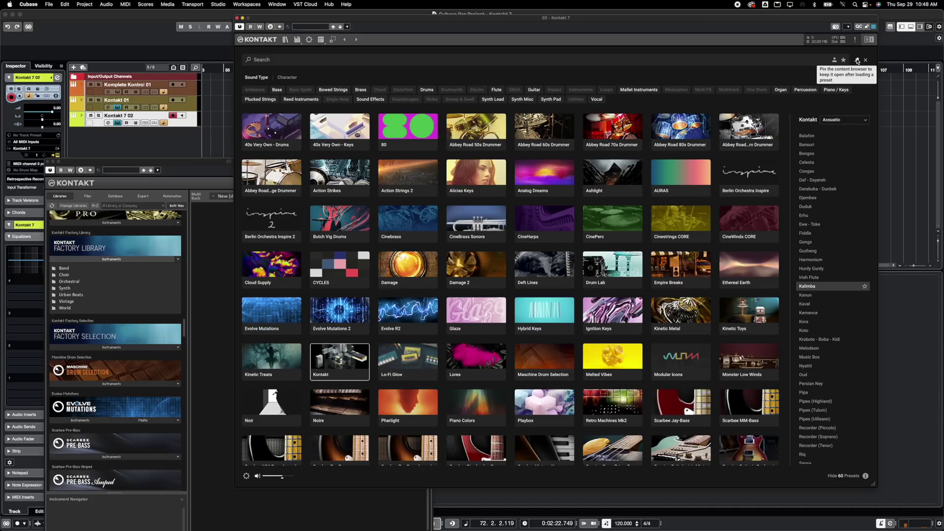
pyautogui.click(857, 60)
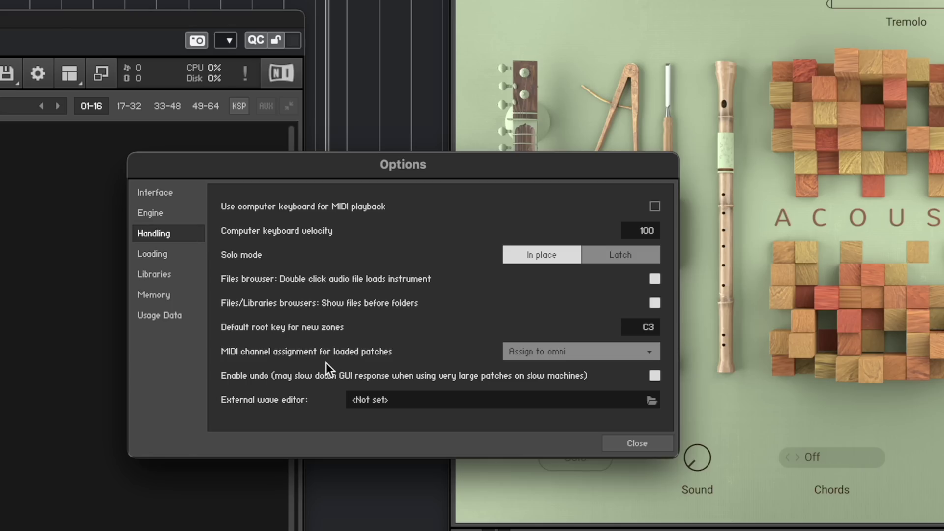
# Check the MIDI channel assignment choices, leaving them at Assign to omni.
pyautogui.click(560, 353)
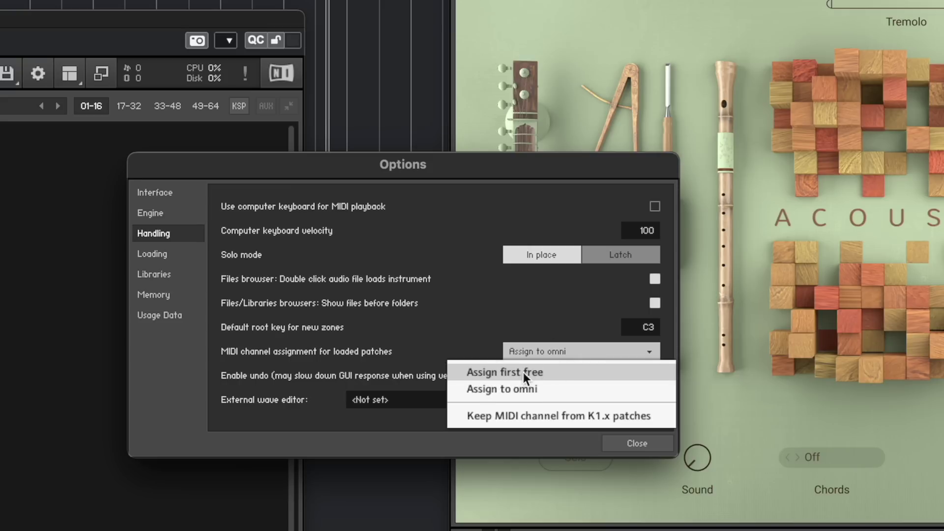
pyautogui.click(530, 325)
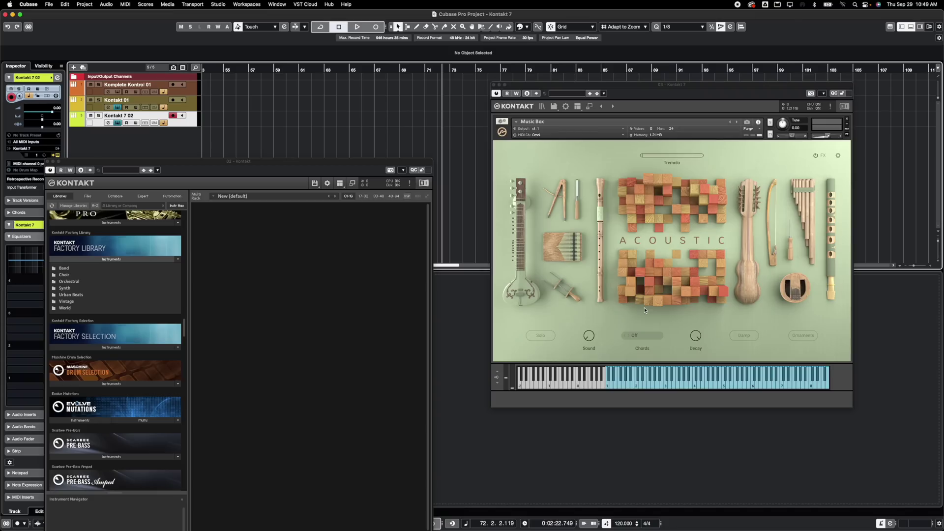
# Check the MIDI channel choices on the Music Box instrument.
pyautogui.click(624, 136)
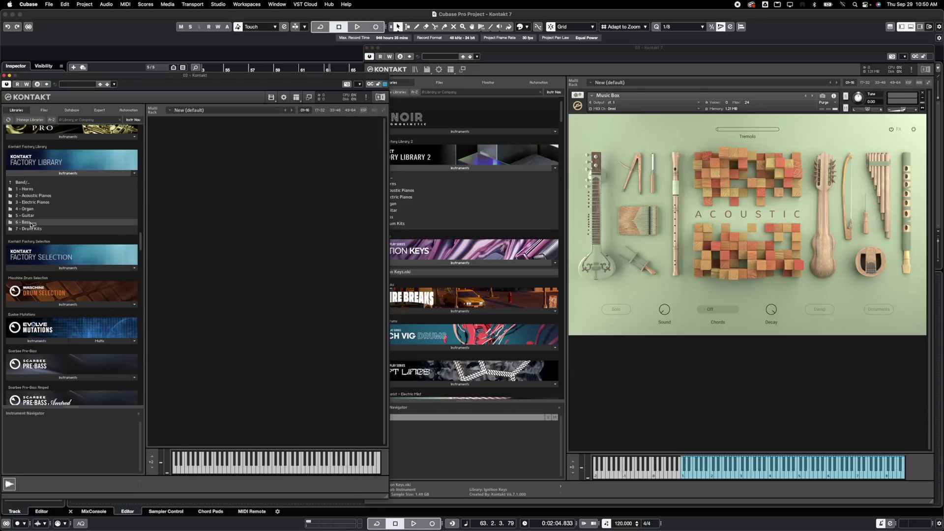
# Load Upright Bass.nki from Band > 6 - Bass and arrange both Kontakt windows side by side.
pyautogui.doubleClick(30, 222)
pyautogui.doubleClick(31, 216)
pyautogui.moveTo(195, 76); pyautogui.dragTo(353, 68)
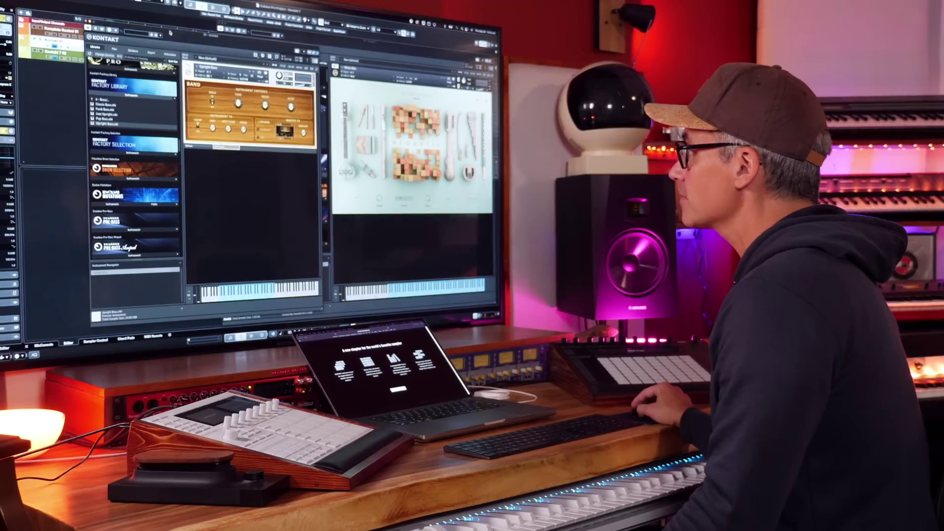
pyautogui.click(114, 22)
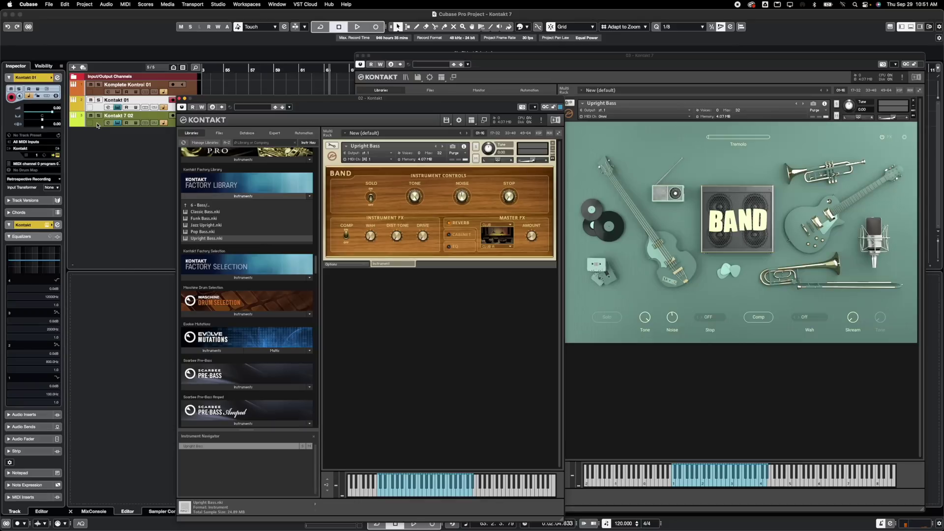
pyautogui.click(98, 126)
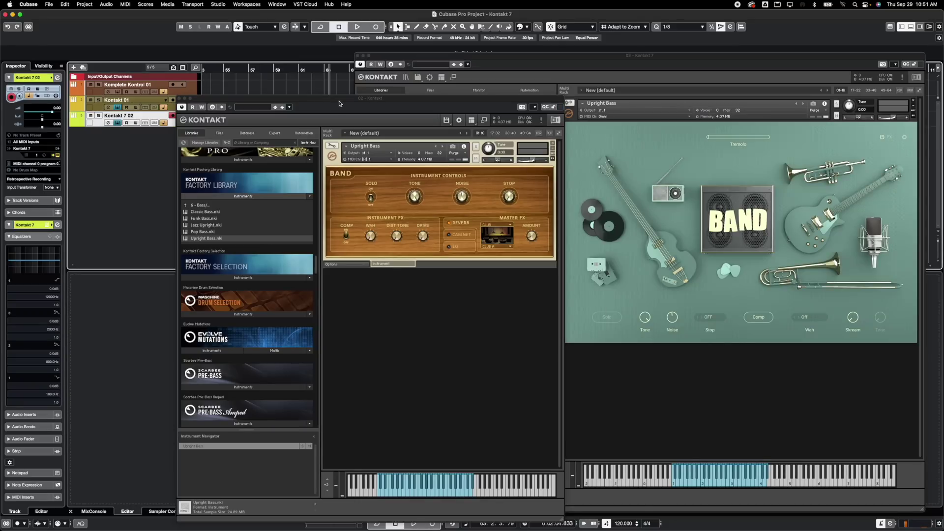
pyautogui.moveTo(338, 100); pyautogui.dragTo(172, 70)
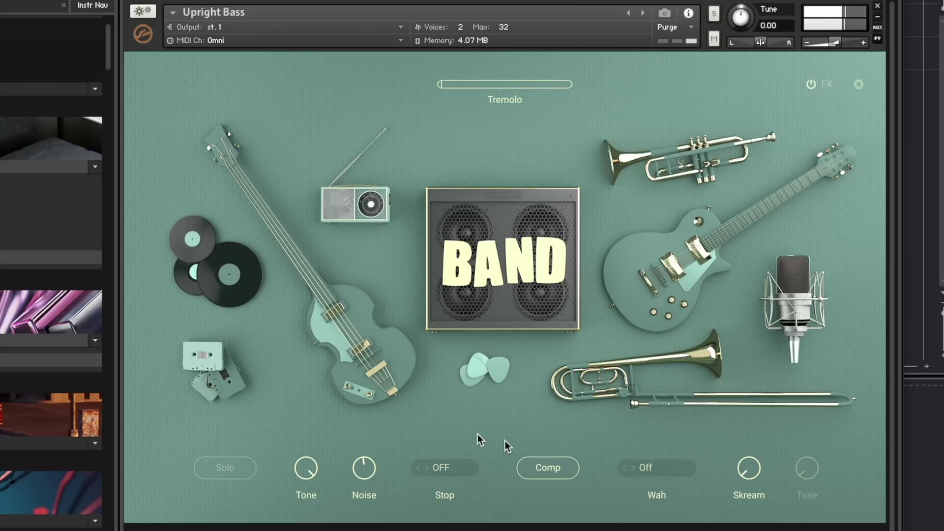
pyautogui.click(829, 84)
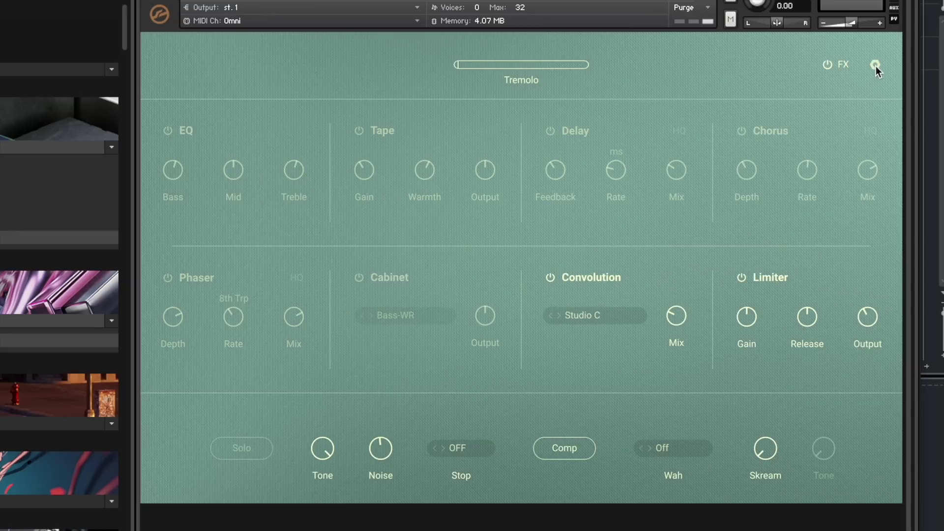
pyautogui.click(858, 85)
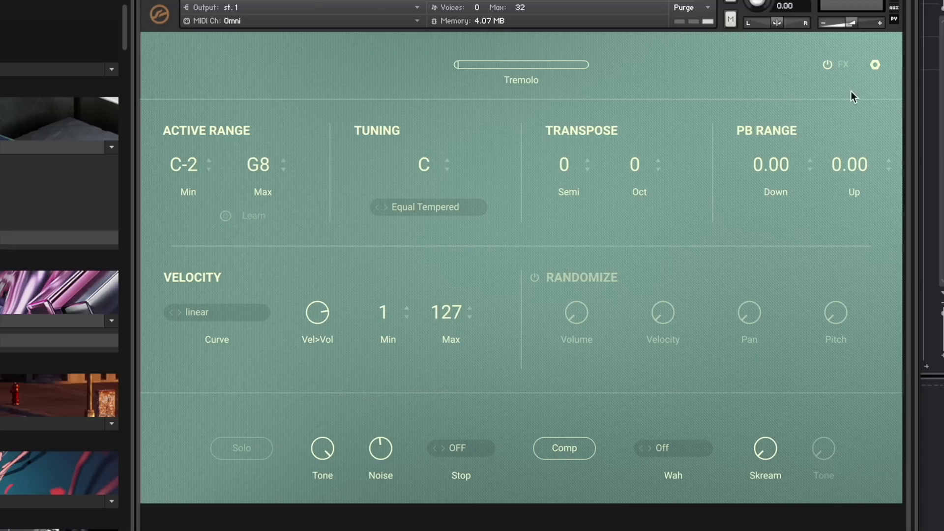
pyautogui.click(875, 65)
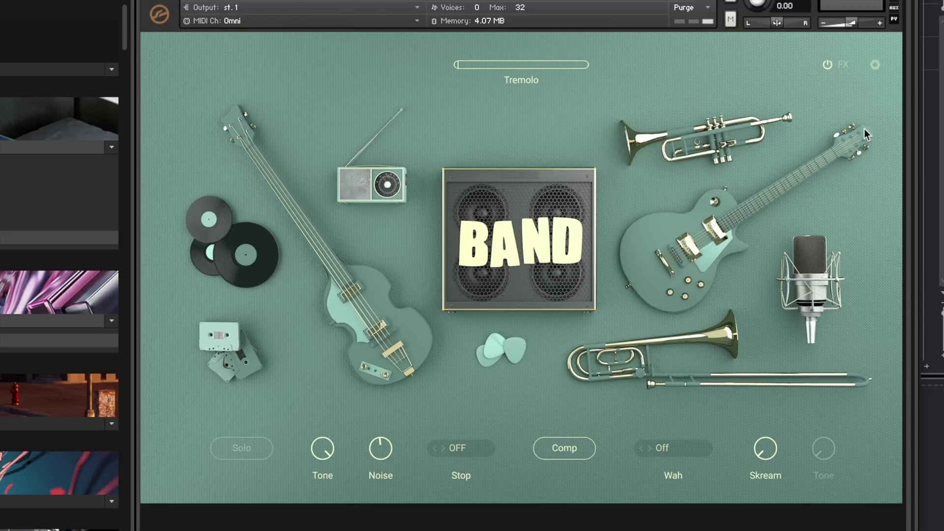
pyautogui.click(875, 65)
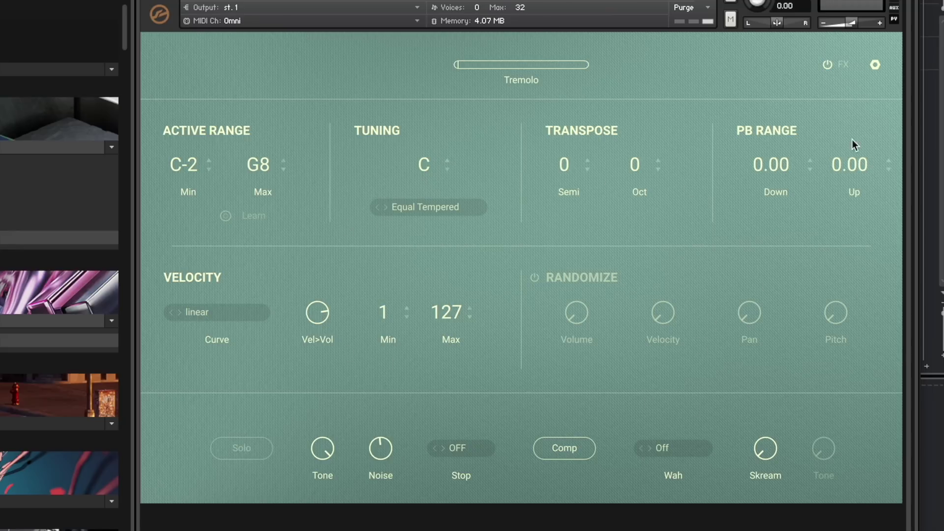
pyautogui.click(844, 65)
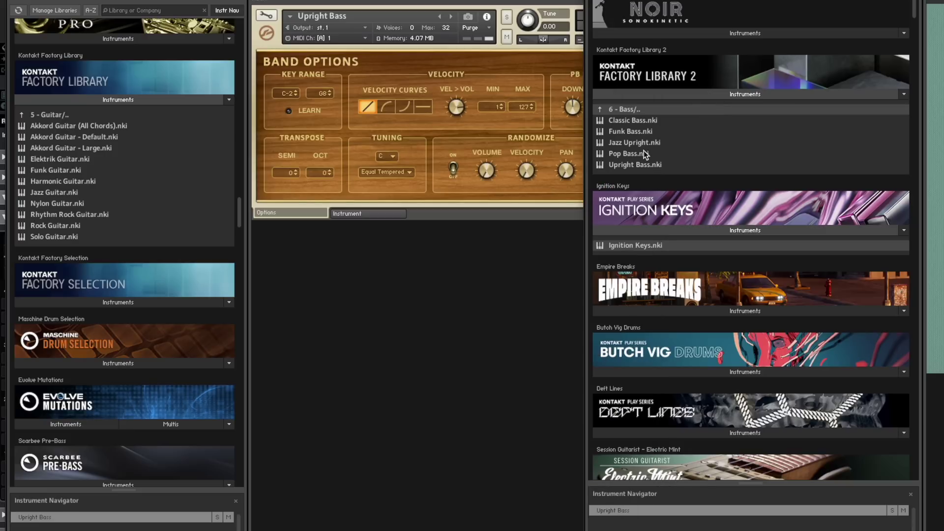
# Try Acoustic Fingered.nki from Band > 5 - Guitar, then load Acoustic Strummed.nki instead.
pyautogui.click(622, 110)
pyautogui.click(633, 166)
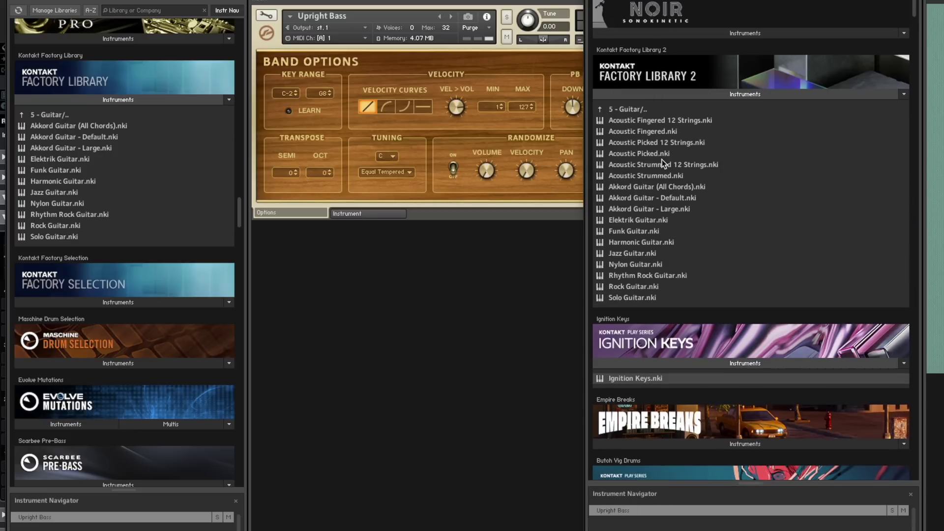
pyautogui.click(653, 132)
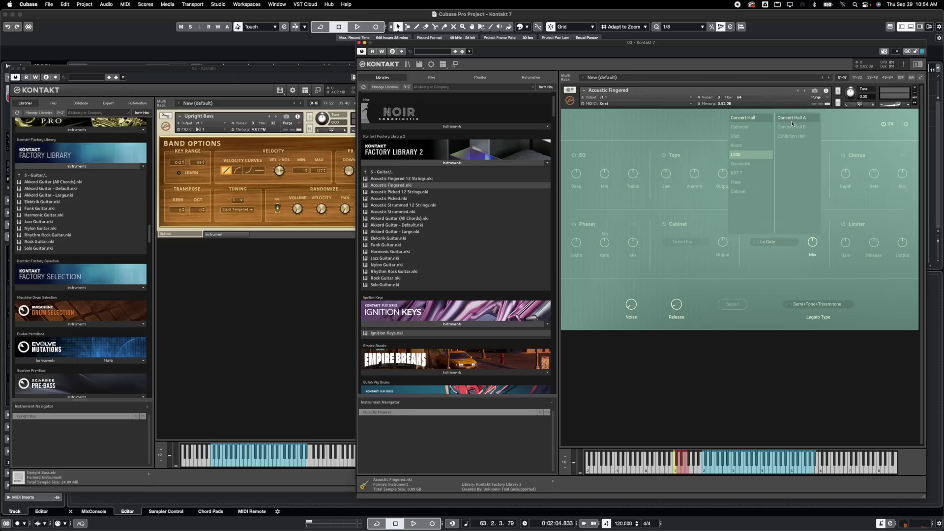
pyautogui.click(786, 276)
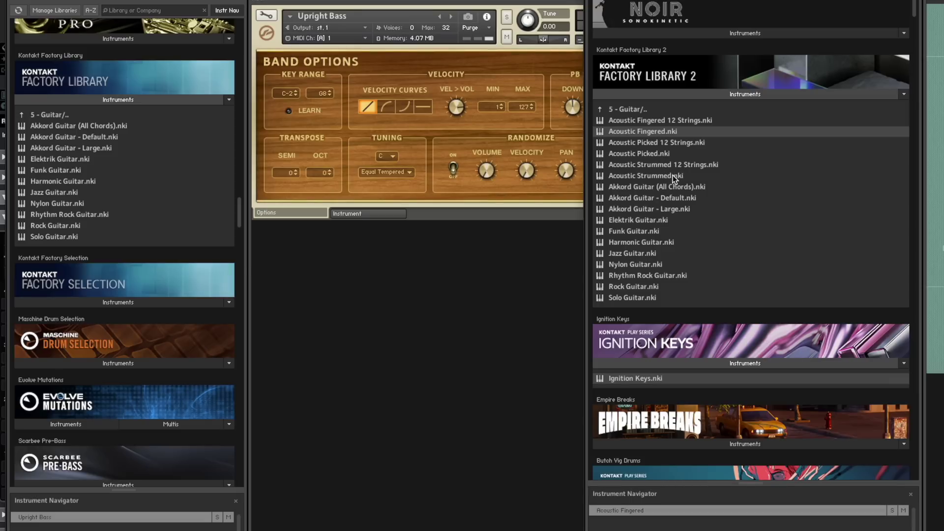
pyautogui.click(672, 175)
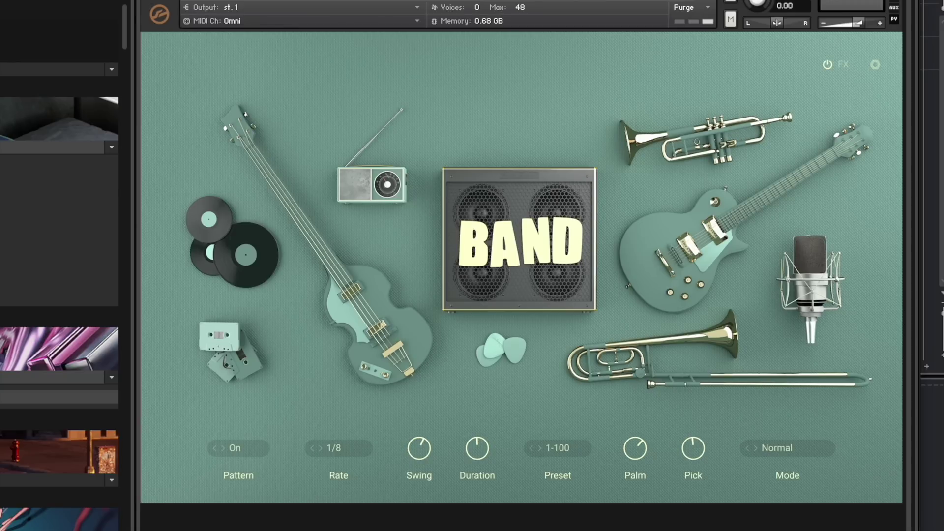
# Switch the Band instrument and harmonize it with a Fifth chord in the Minor scale.
pyautogui.click(538, 244)
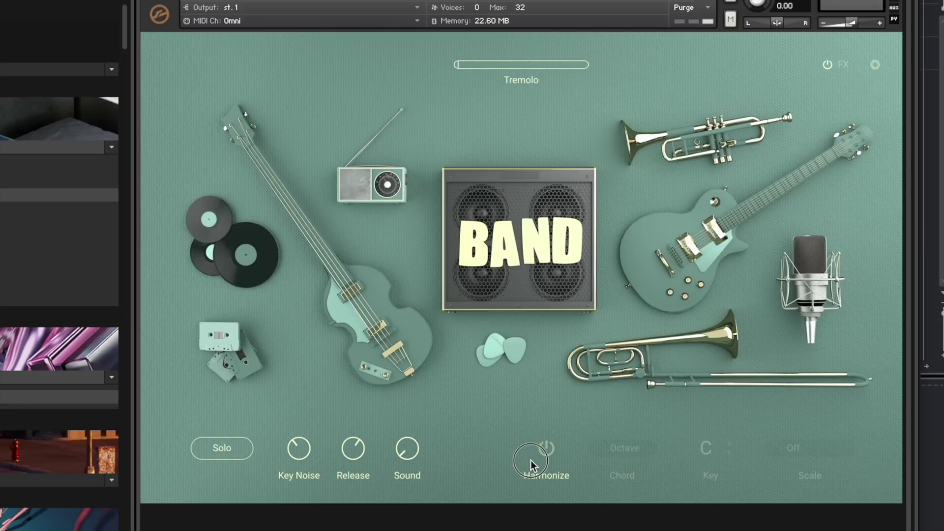
pyautogui.click(530, 460)
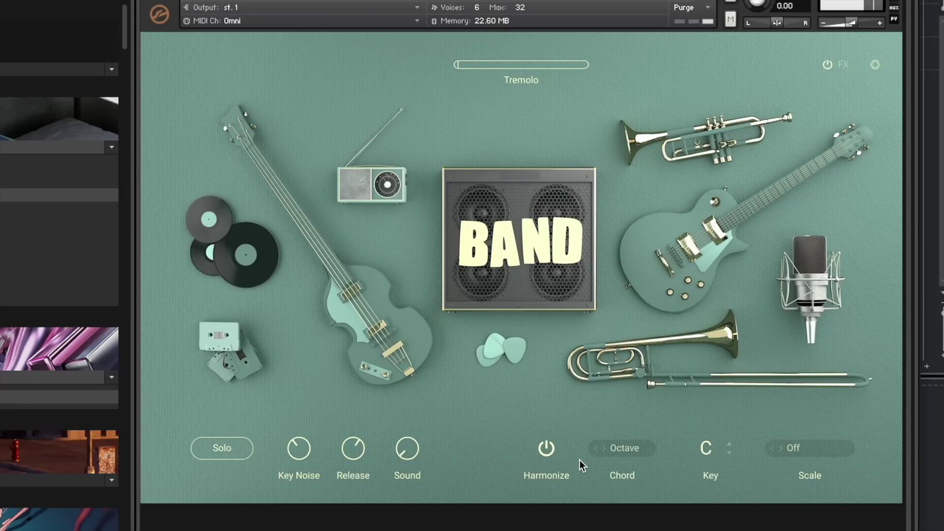
pyautogui.click(623, 448)
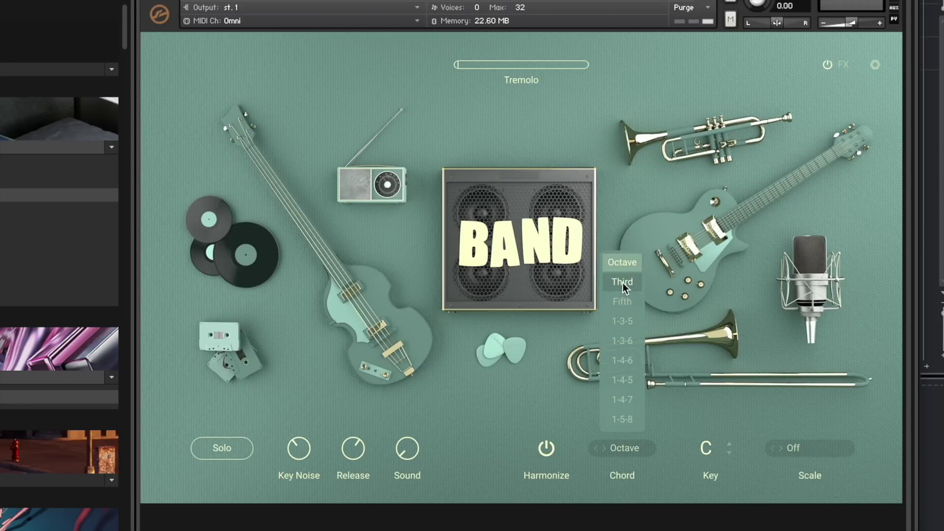
pyautogui.click(623, 301)
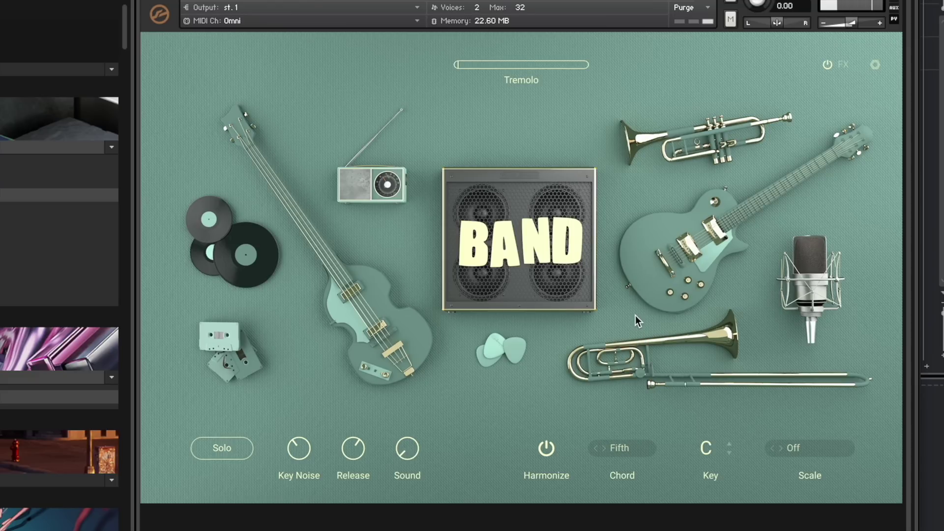
pyautogui.click(810, 448)
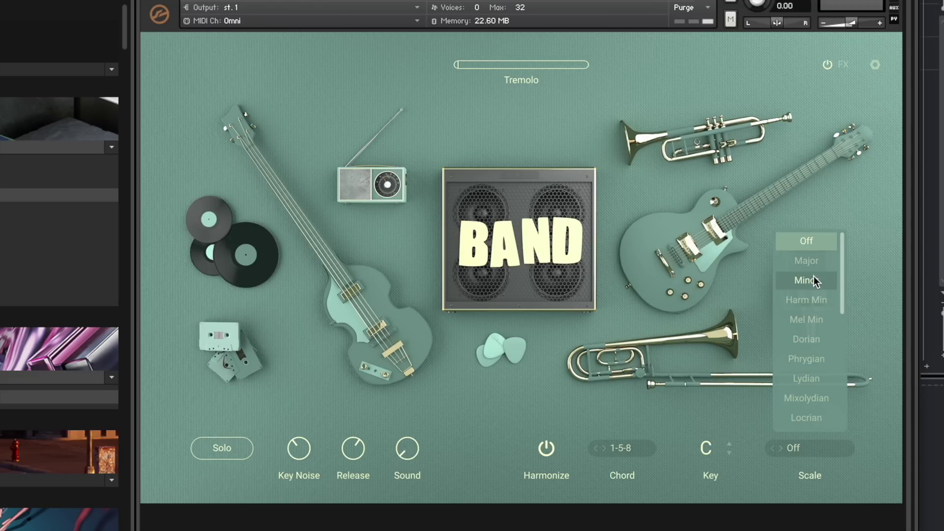
pyautogui.click(813, 280)
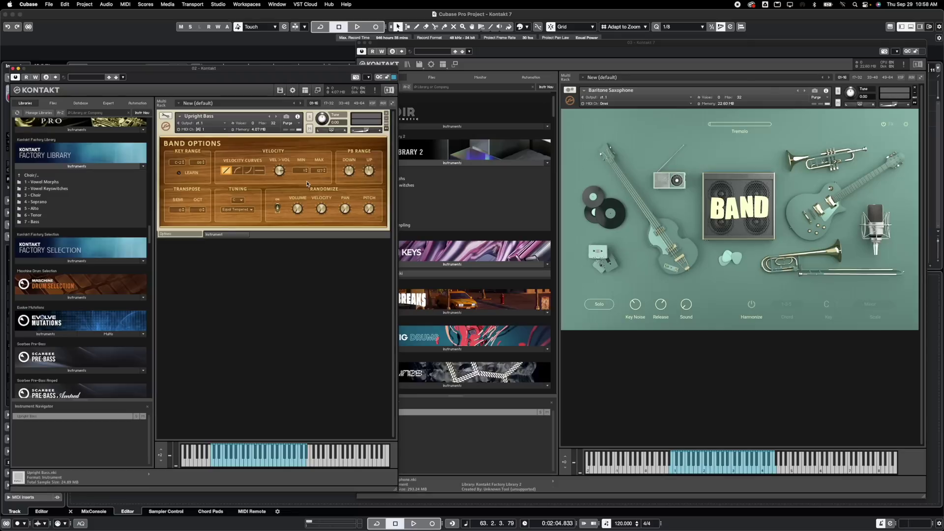
# Bring the second Kontakt window forward and open the 8 - Strezov Sampling folder.
pyautogui.click(433, 180)
pyautogui.click(386, 226)
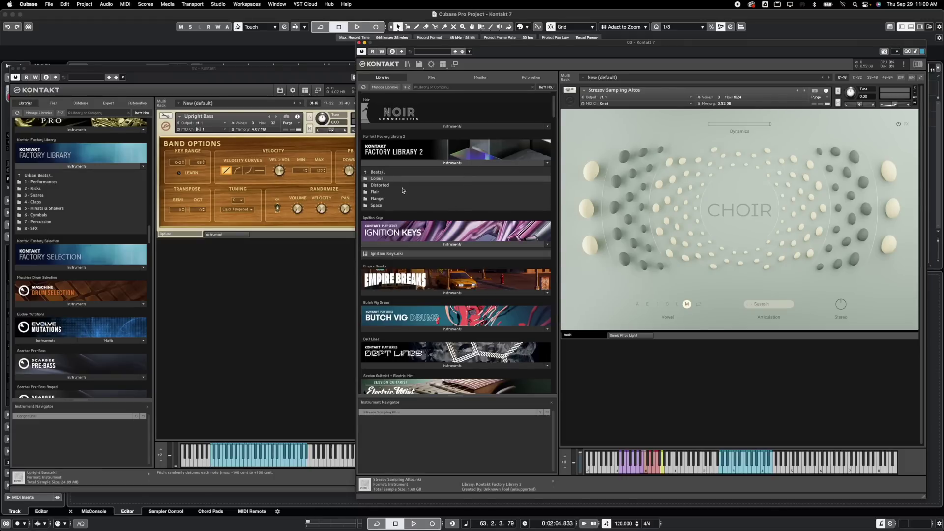
# Browse the Colour and Distorted kit folders, then drag Colour - Abstract.nki over the choir.
pyautogui.click(380, 179)
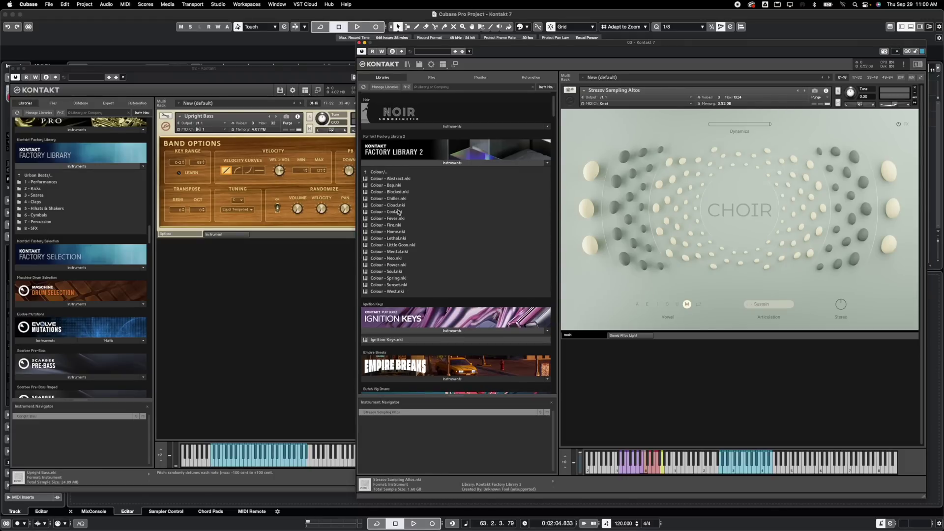
pyautogui.click(388, 175)
pyautogui.click(381, 185)
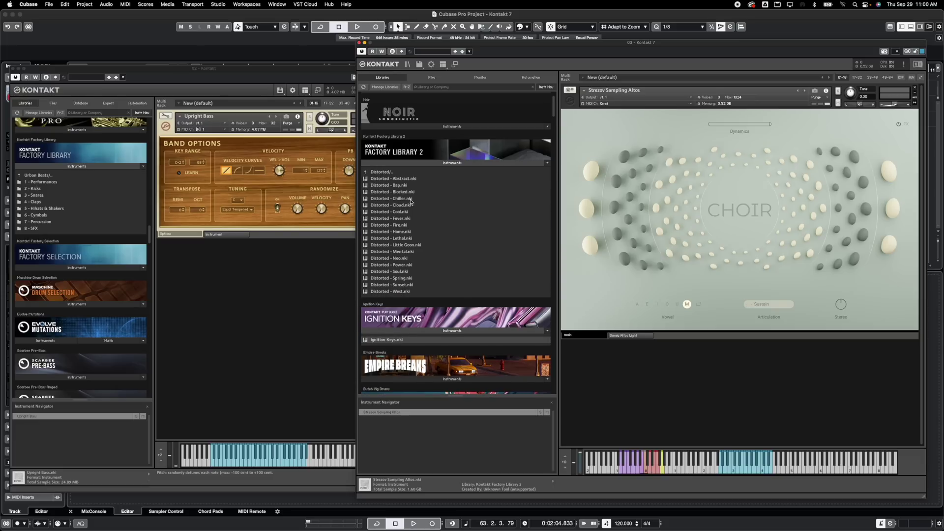
pyautogui.click(392, 173)
pyautogui.click(404, 180)
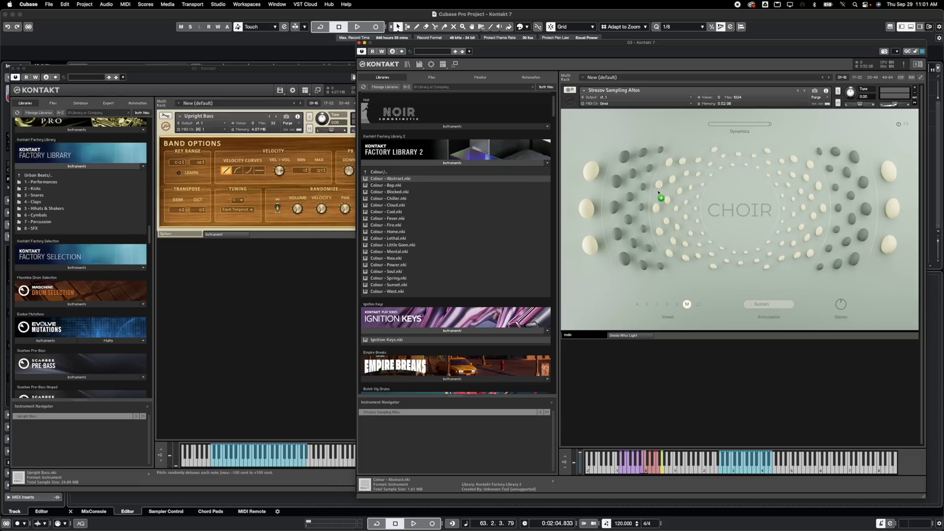
pyautogui.moveTo(659, 193); pyautogui.dragTo(656, 192)
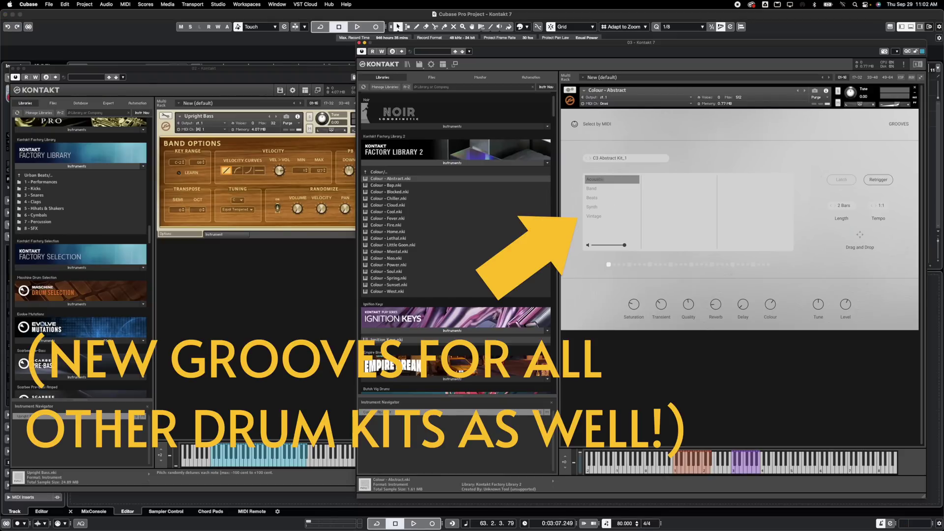
# Audition the Abstract Kit_3 groove from the Beats groove category.
pyautogui.click(594, 197)
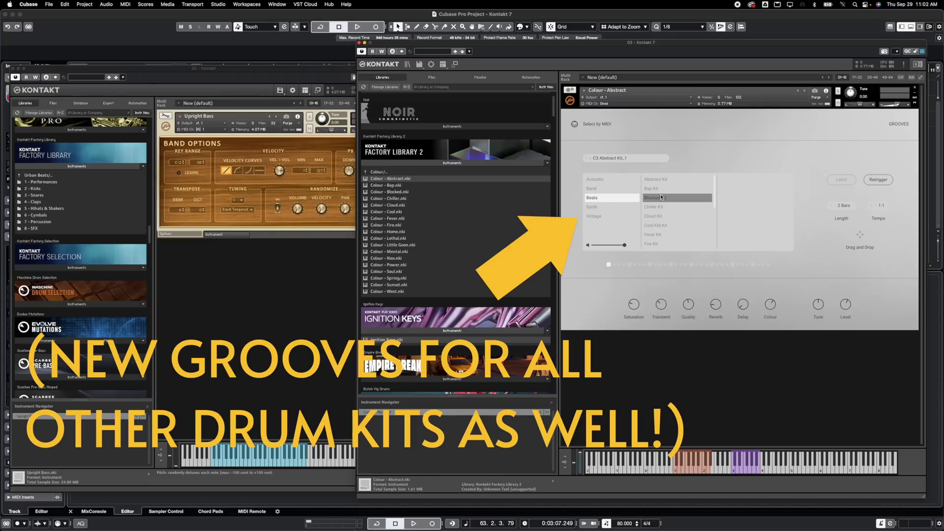
pyautogui.click(652, 179)
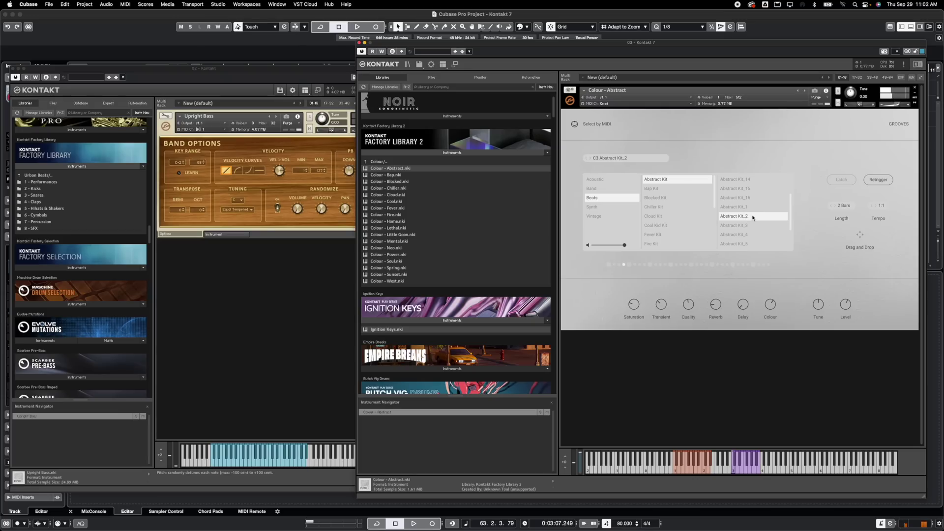
pyautogui.click(749, 228)
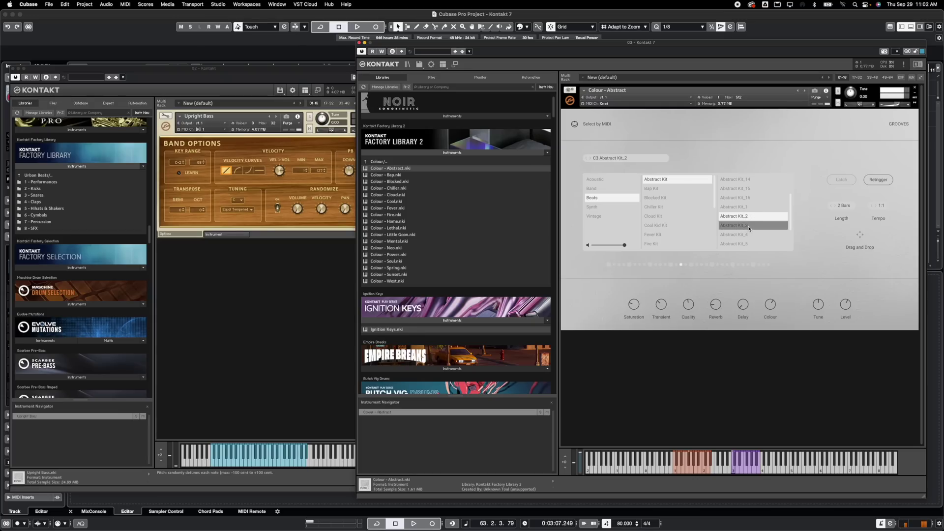
# Audition Bap Kit_1 and drop the groove onto the Kontakt 7 02 track as MIDI.
pyautogui.click(662, 192)
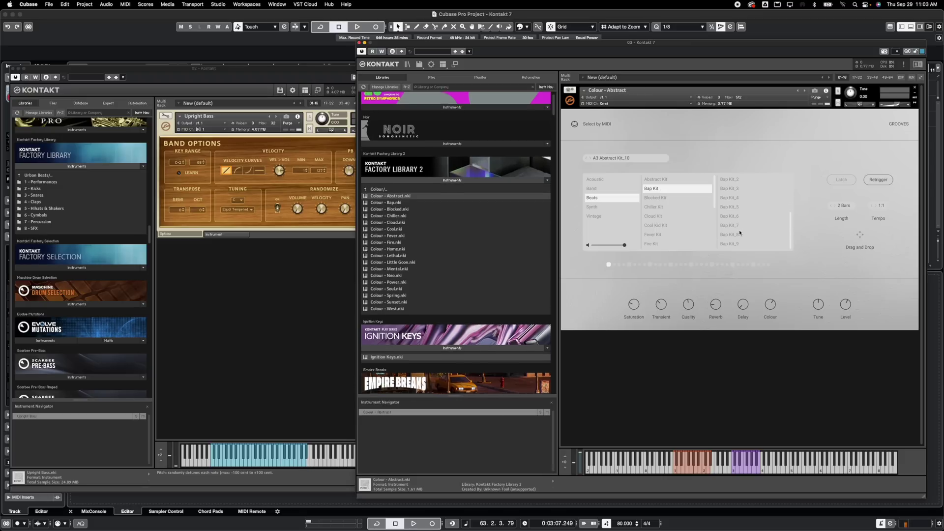
pyautogui.scroll(3, 742, 231)
pyautogui.click(745, 226)
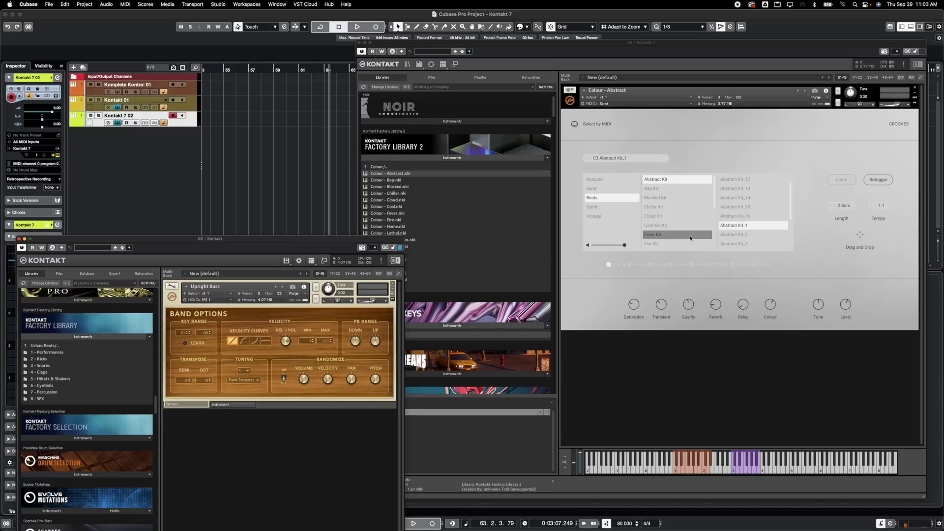
pyautogui.moveTo(859, 235); pyautogui.dragTo(225, 125)
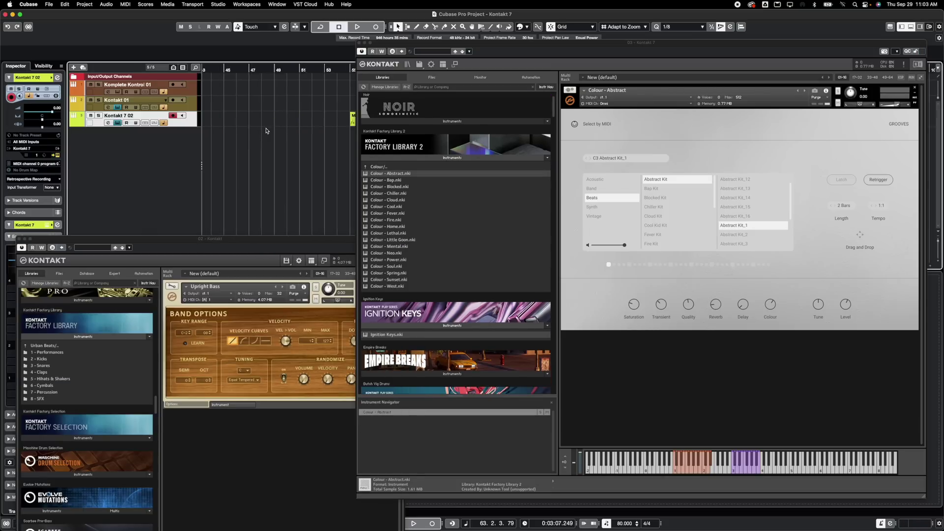
pyautogui.click(379, 166)
# Load Distorted - Abstract, then replace it with Flair - Abstract from the Flair folder.
pyautogui.click(385, 180)
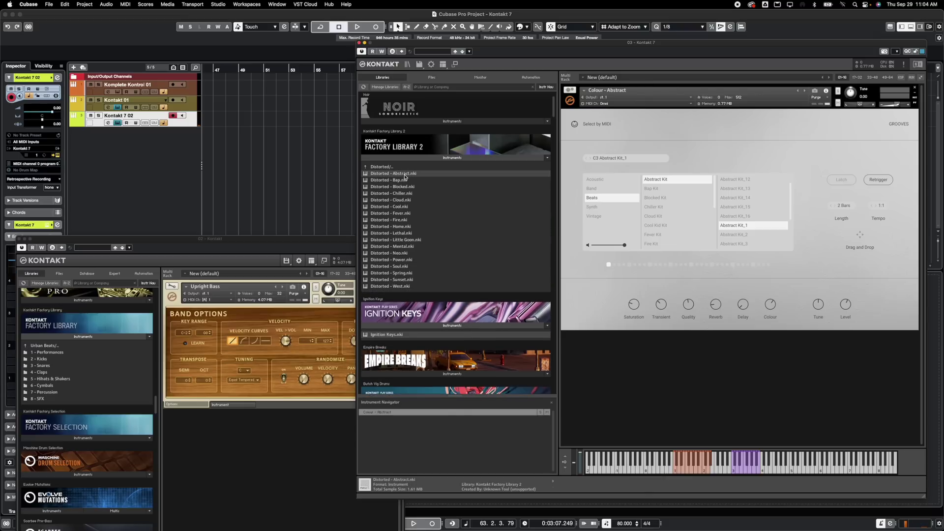
pyautogui.doubleClick(405, 174)
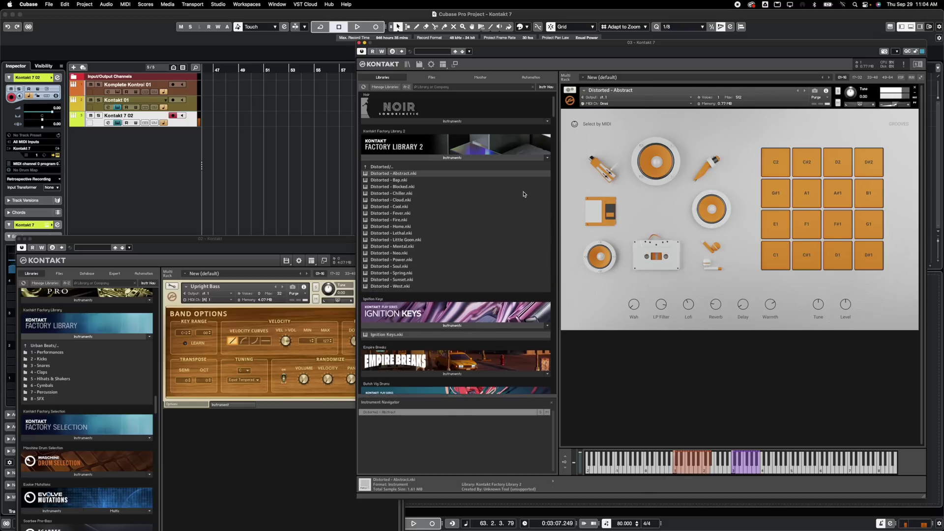
pyautogui.click(386, 168)
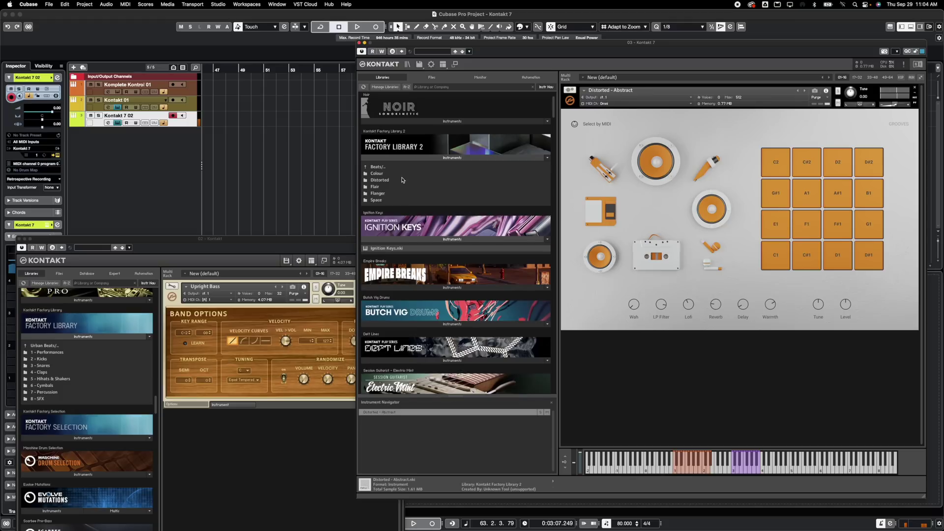
pyautogui.click(382, 187)
pyautogui.click(399, 174)
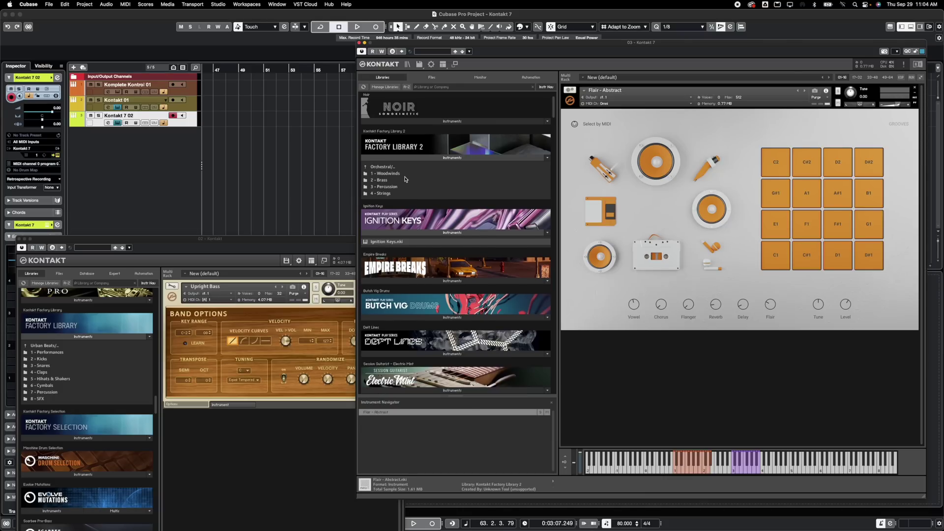
# Bring the old library's Kontakt window forward.
pyautogui.click(151, 241)
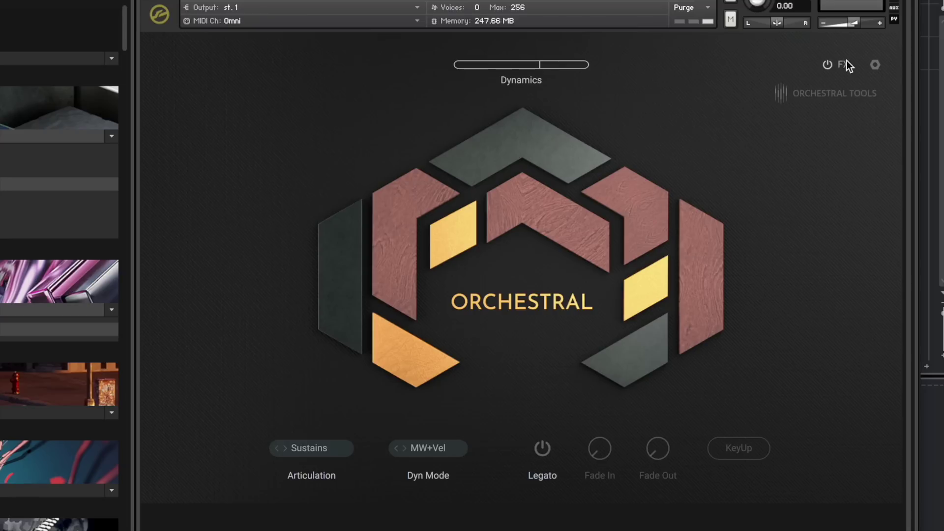
# View and close the Celli effects, then open the instrument's settings panel.
pyautogui.click(844, 65)
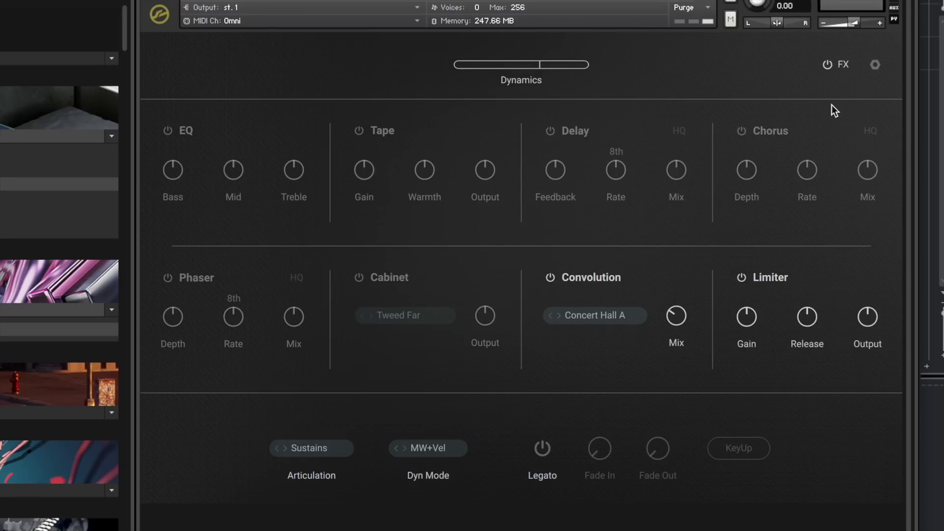
pyautogui.click(844, 64)
pyautogui.click(876, 64)
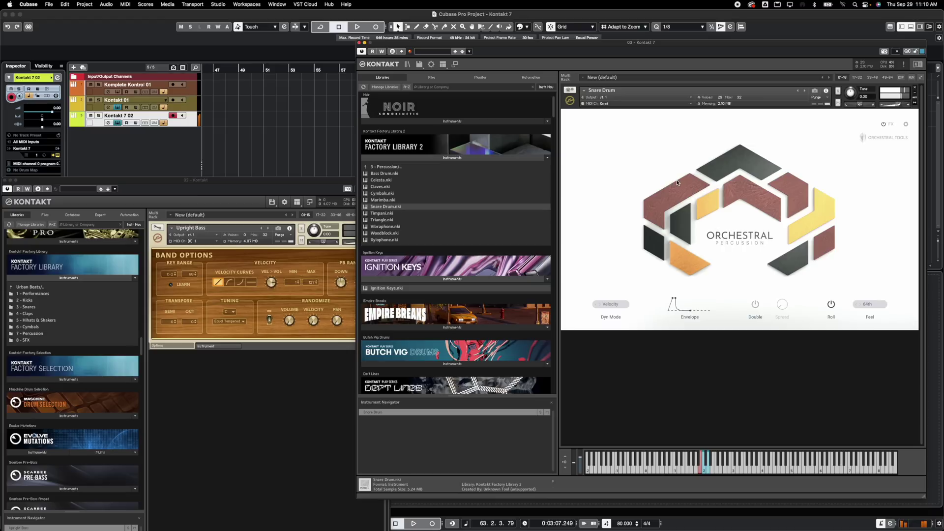
# Load Marimba.nki from the Percussion folder.
pyautogui.click(384, 201)
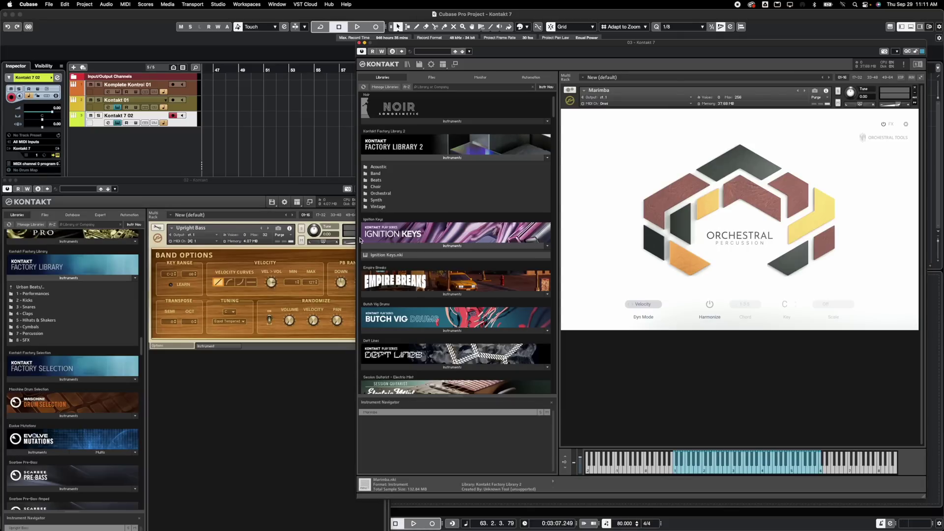
# Open World in the old library and the Acoustic idiophones folder in Factory Library 2.
pyautogui.click(37, 287)
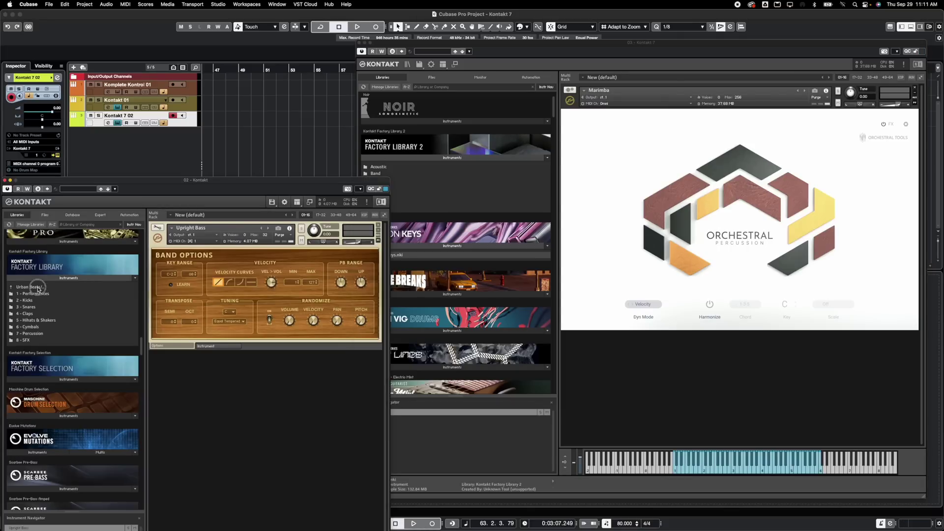
pyautogui.click(28, 329)
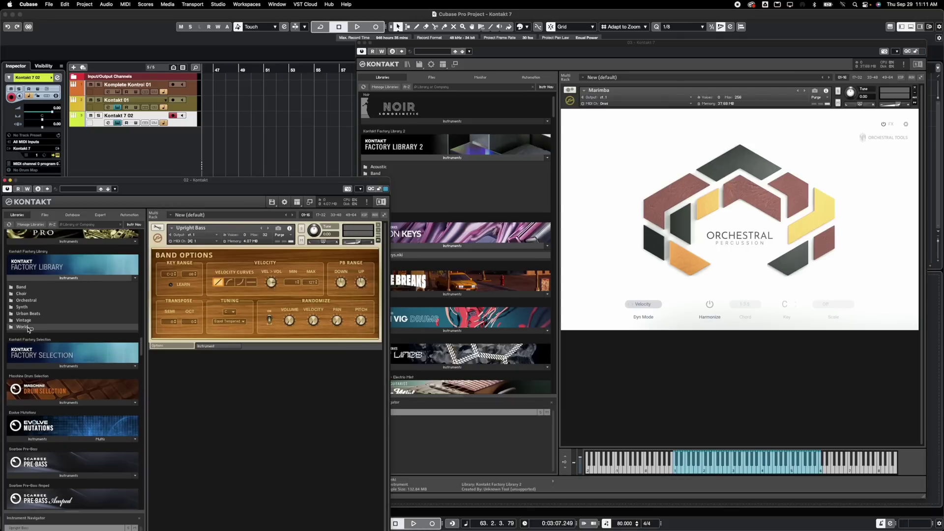
pyautogui.click(386, 166)
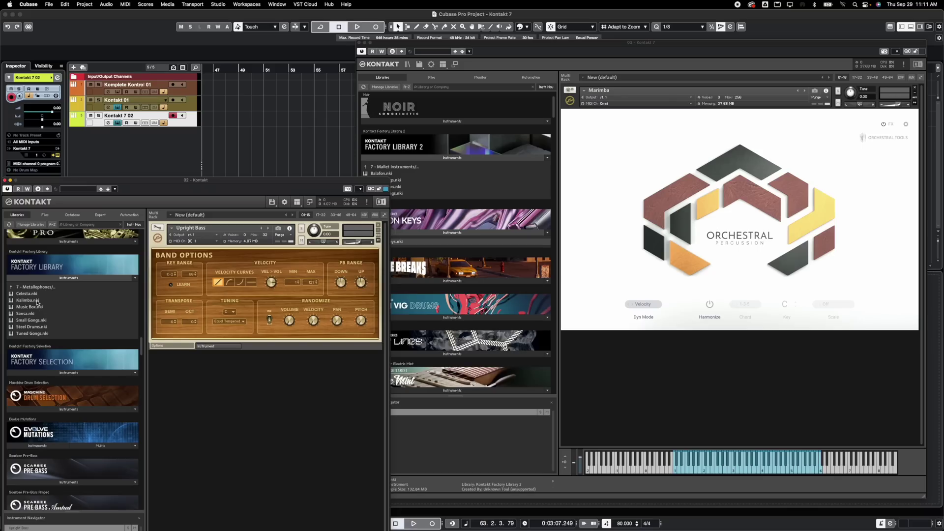
pyautogui.click(409, 174)
pyautogui.click(409, 168)
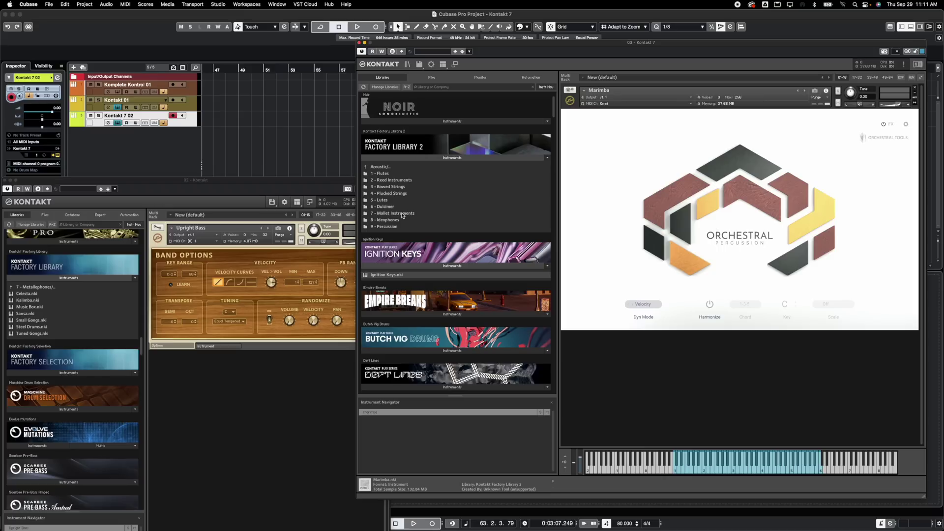
pyautogui.click(396, 220)
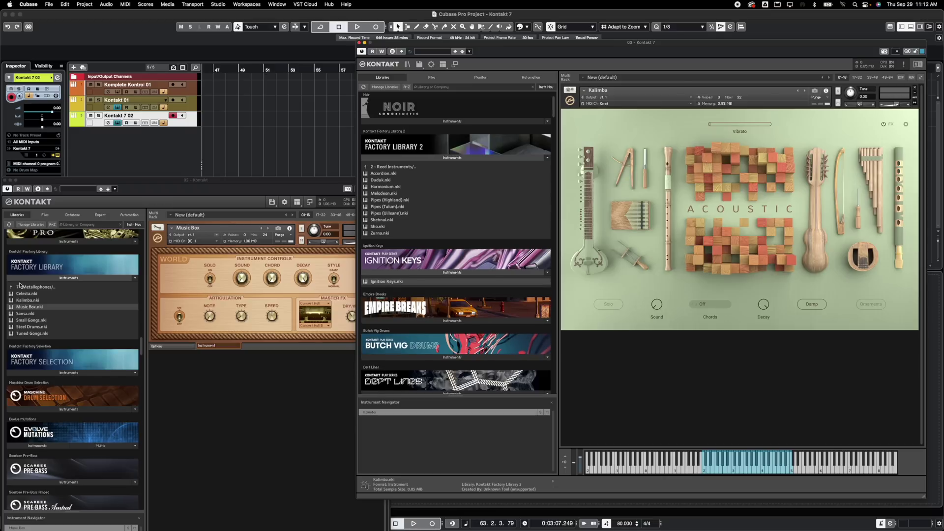
# Open the old library's Reeds folder, load Sho over Kalimba, then open 3 - Bowed Strings.
pyautogui.click(36, 288)
pyautogui.click(35, 308)
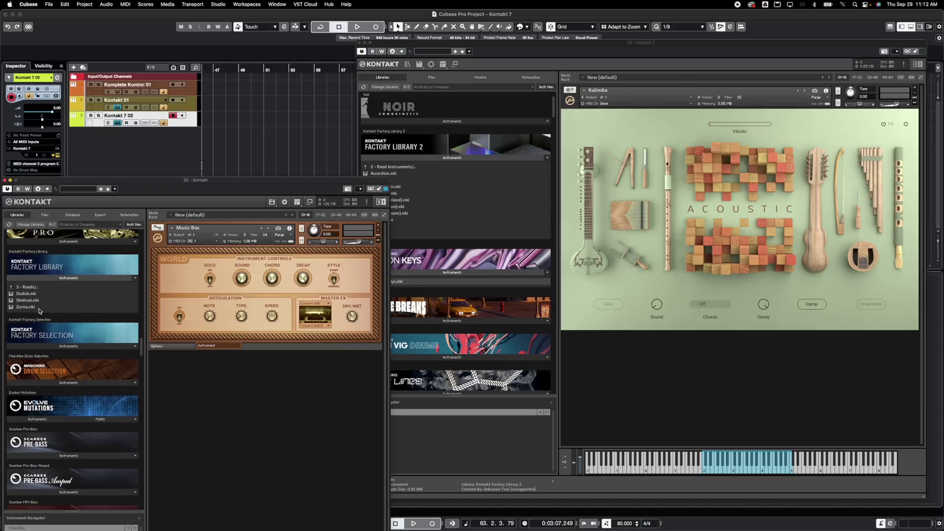
pyautogui.click(392, 284)
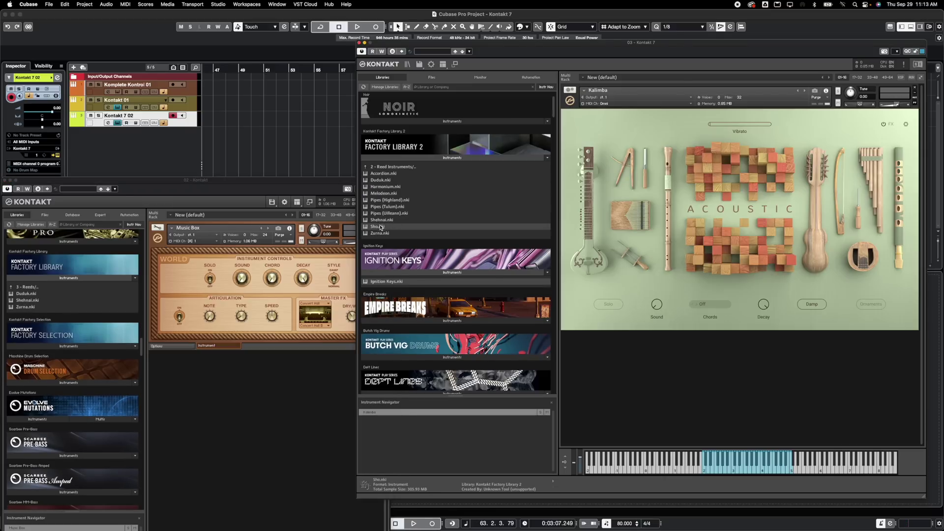
pyautogui.moveTo(379, 228); pyautogui.dragTo(726, 197)
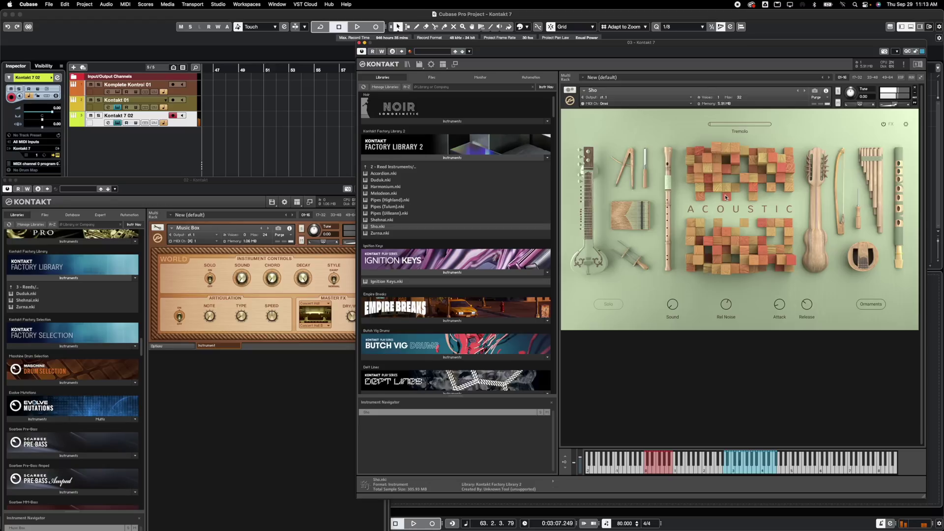
pyautogui.click(389, 167)
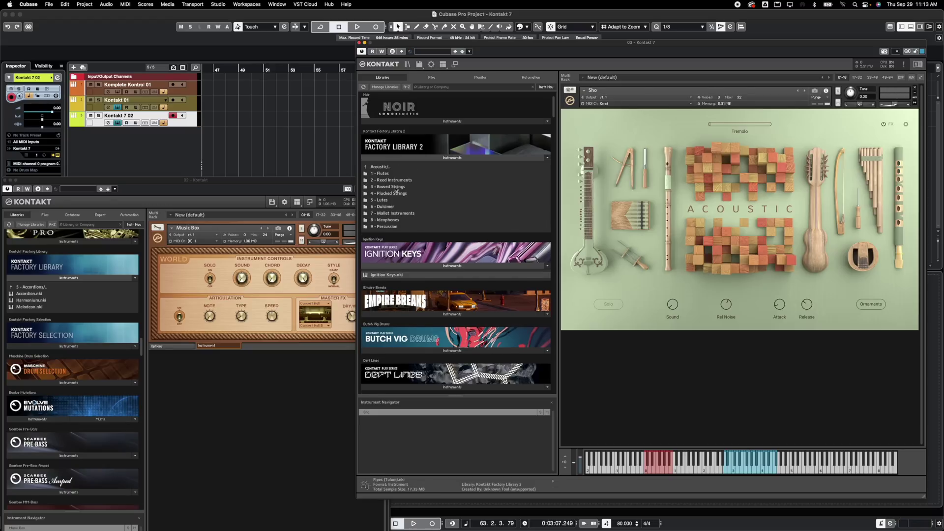
pyautogui.click(396, 190)
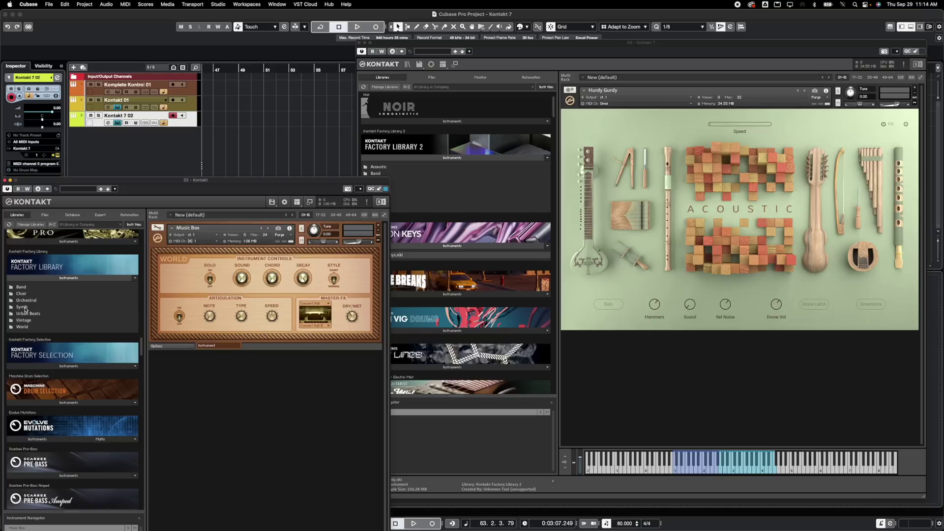
# Open Vintage in both browsers, then the vintage synths folder in Factory Library 2.
pyautogui.click(24, 308)
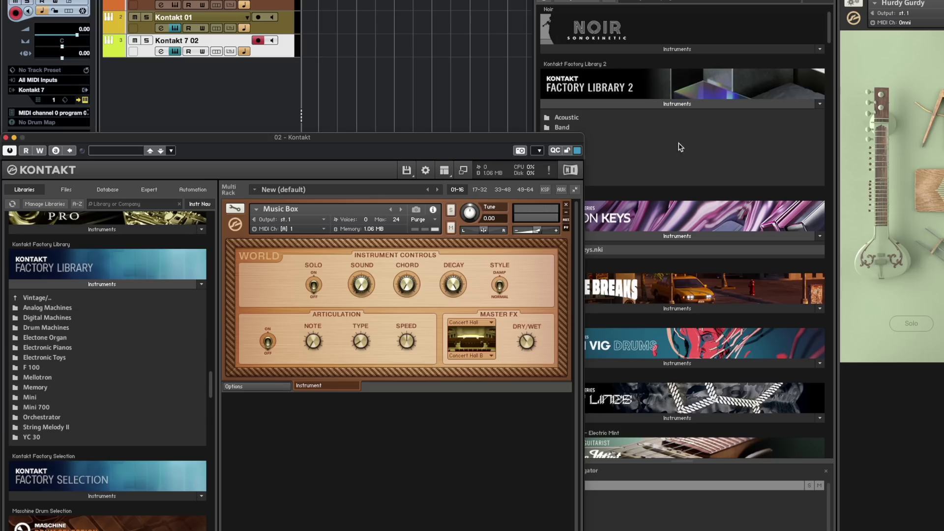
pyautogui.click(390, 186)
pyautogui.click(569, 178)
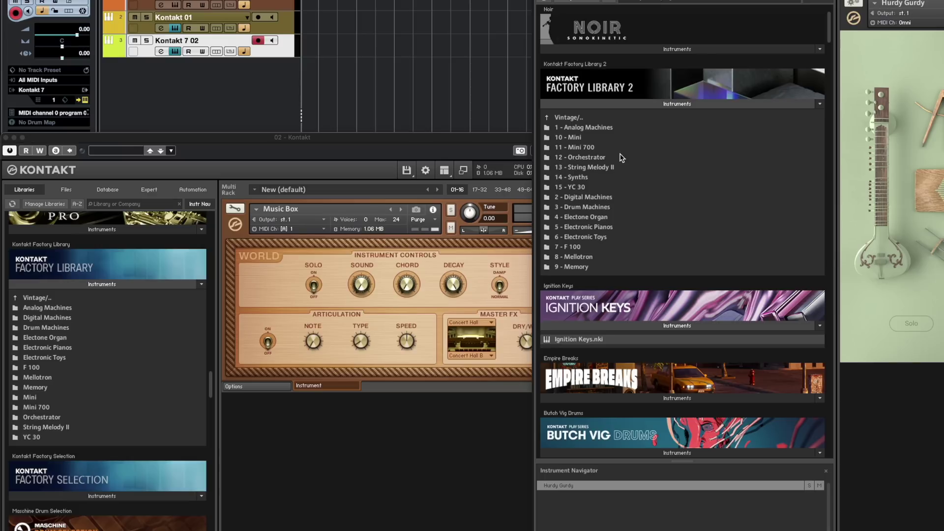
pyautogui.click(586, 178)
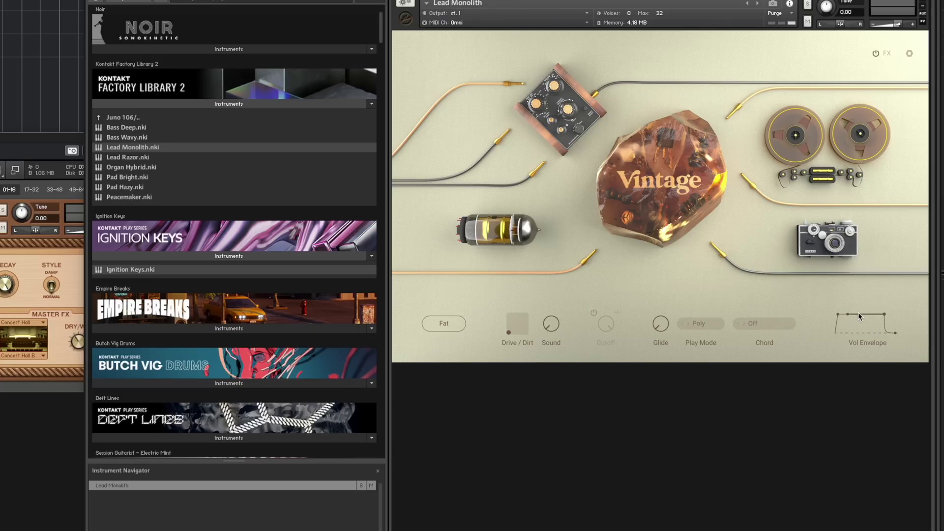
# Test Lead Monolith's volume envelope sustain at low and full level, then shorten its release.
pyautogui.moveTo(858, 316); pyautogui.dragTo(859, 319)
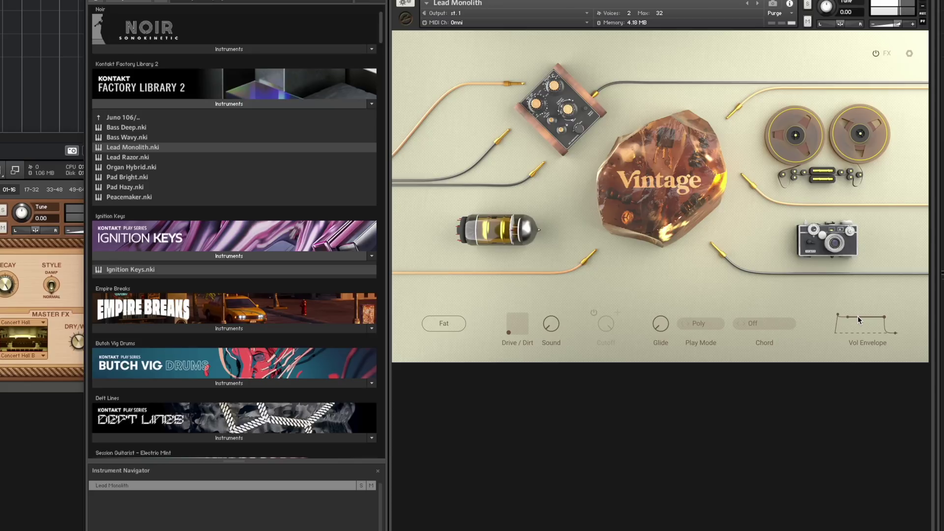
pyautogui.moveTo(859, 318); pyautogui.dragTo(859, 329)
pyautogui.moveTo(859, 329); pyautogui.dragTo(859, 316)
pyautogui.moveTo(896, 333); pyautogui.dragTo(811, 336)
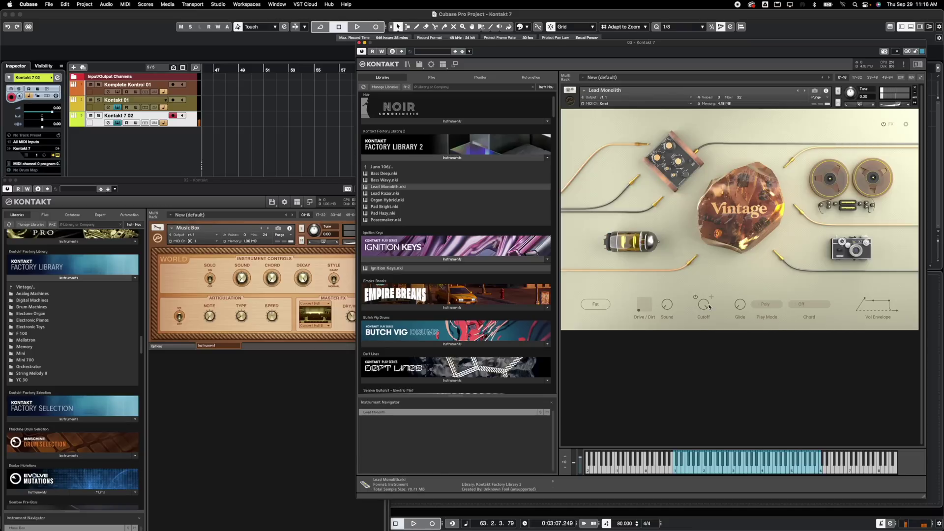
# Lower the filter cutoff and switch the filter type from Vowel A to Vowel B.
pyautogui.moveTo(707, 309)
pyautogui.mouseDown()
pyautogui.moveTo(704, 333)
pyautogui.moveTo(712, 305)
pyautogui.mouseUp()
pyautogui.click(712, 298)
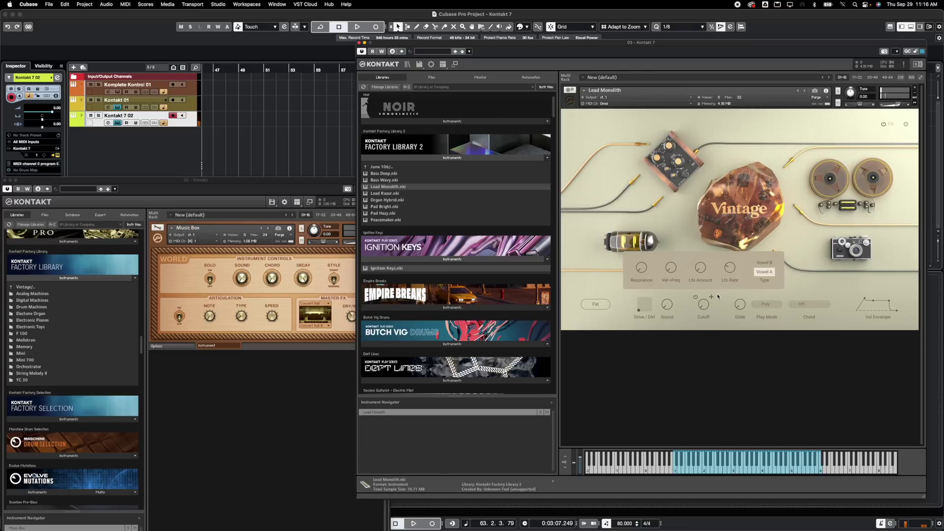
pyautogui.click(768, 265)
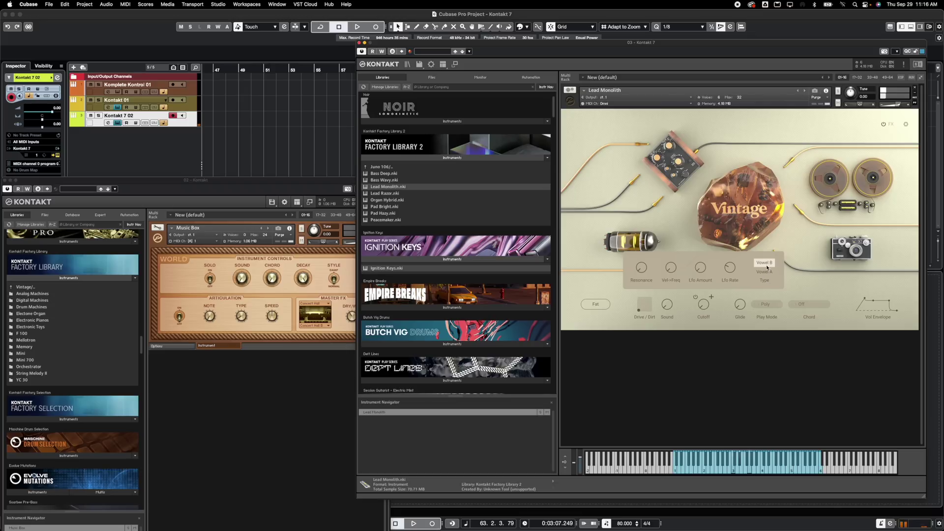